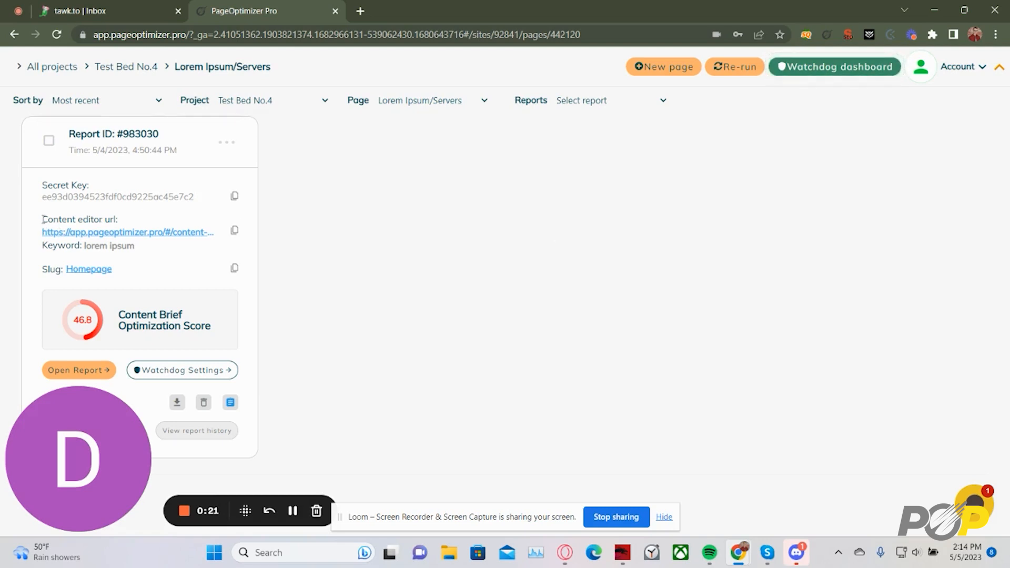
Step: Copy the content editor URL from the lorem ipsum report's card
{"action": "left_click_drag", "start_coordinate": [44, 219], "coordinate": [221, 234]}
{"action": "left_click", "coordinate": [371, 284]}
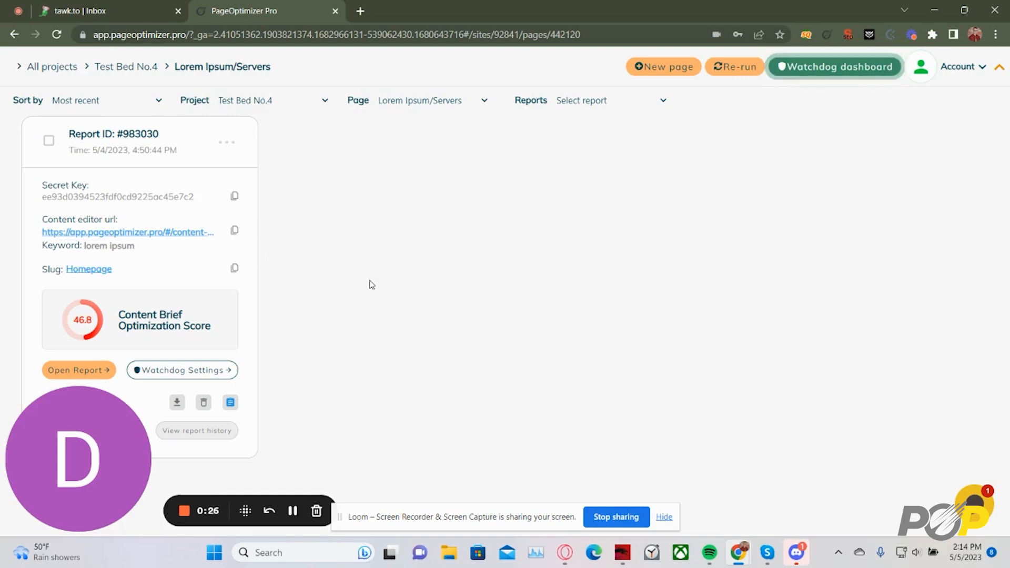
{"action": "left_click", "coordinate": [235, 232]}
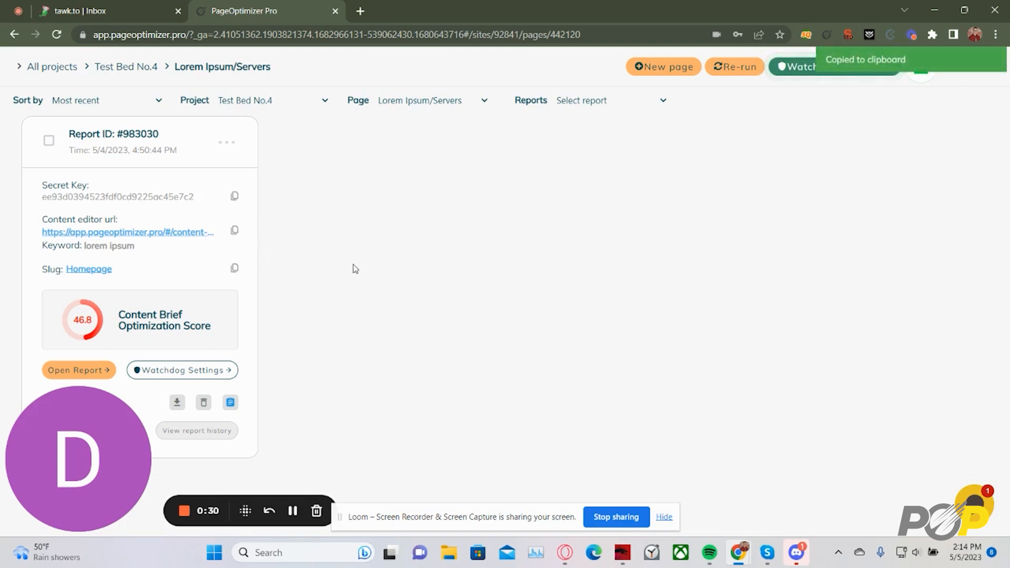
Step: Open the lorem ipsum report in Custom mode and view the Dashboard's report options for copying the content editor URL
{"action": "left_click", "coordinate": [105, 369]}
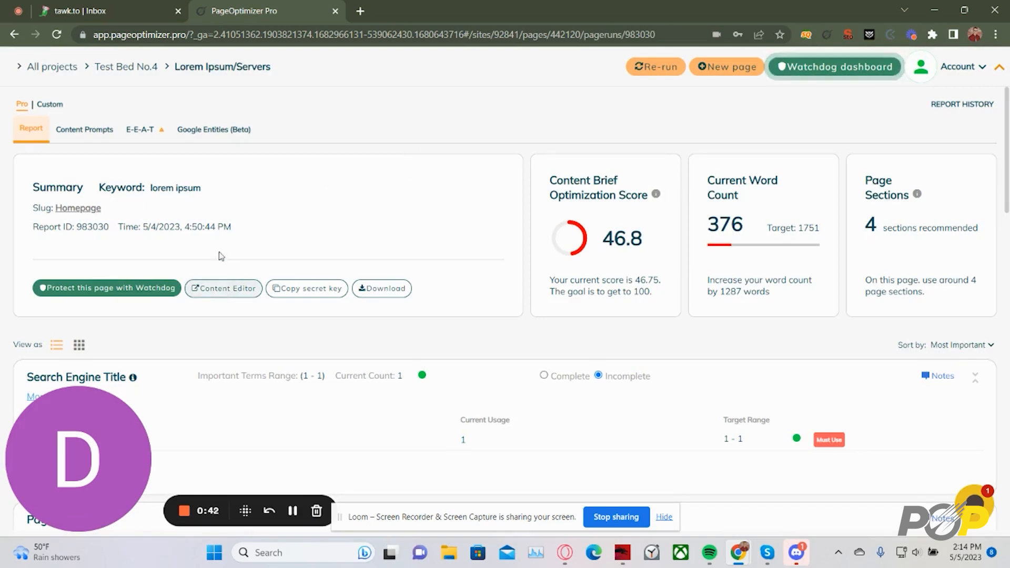
{"action": "left_click", "coordinate": [50, 105]}
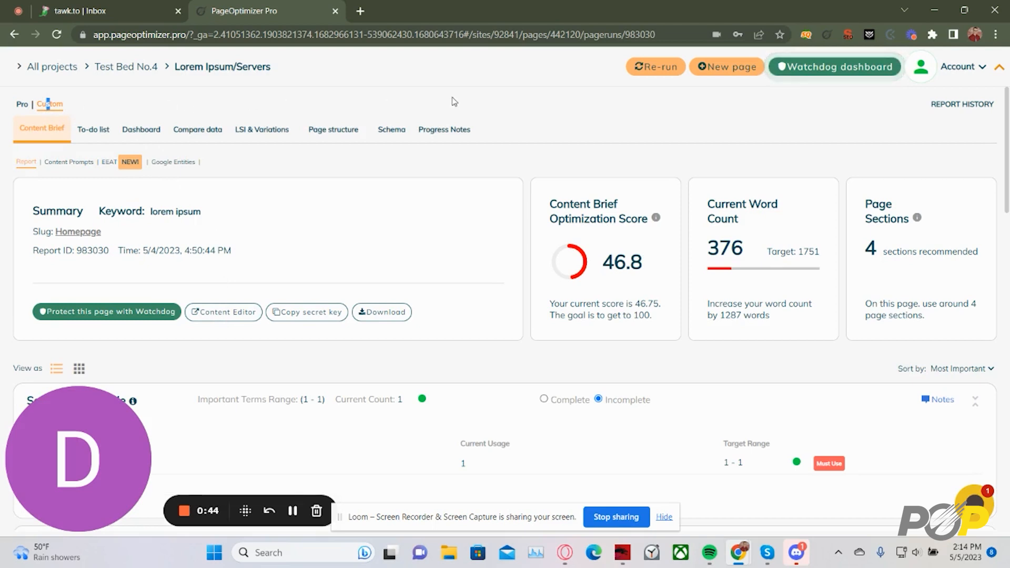
{"action": "left_click", "coordinate": [148, 134]}
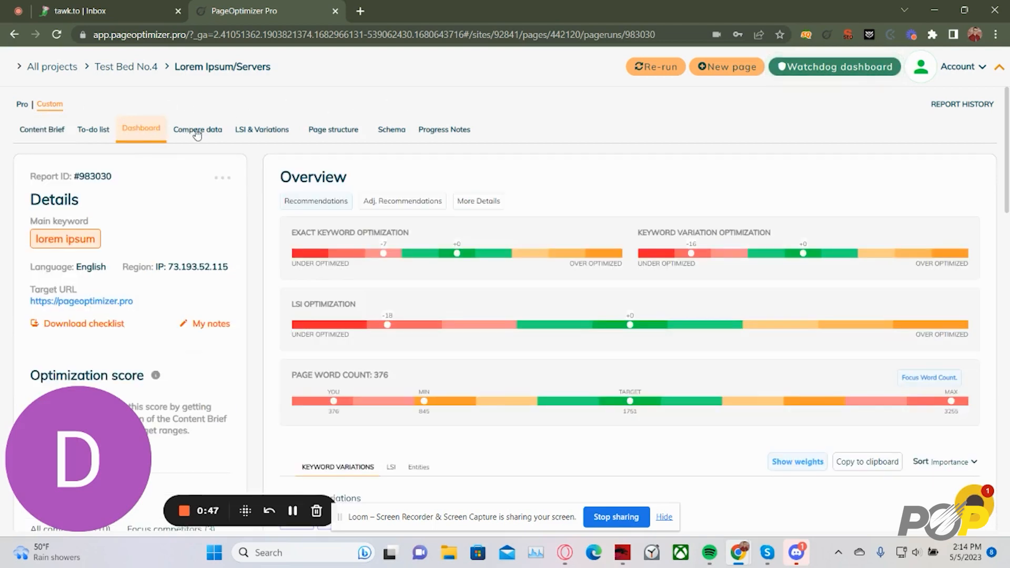
{"action": "left_click", "coordinate": [226, 181]}
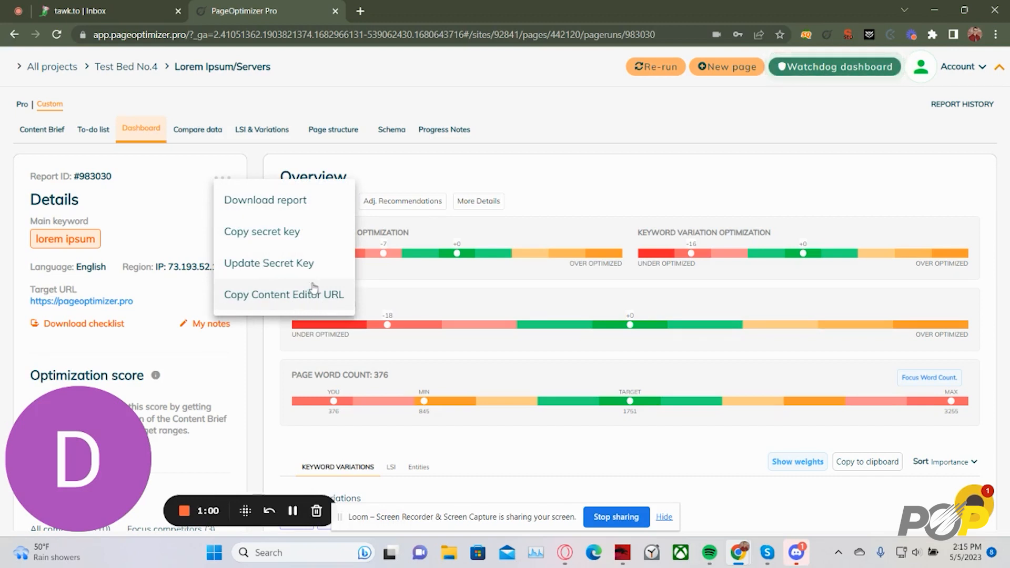
Step: Open the Content Editor from the report's Compare data view and start the editing session
{"action": "left_click", "coordinate": [210, 129]}
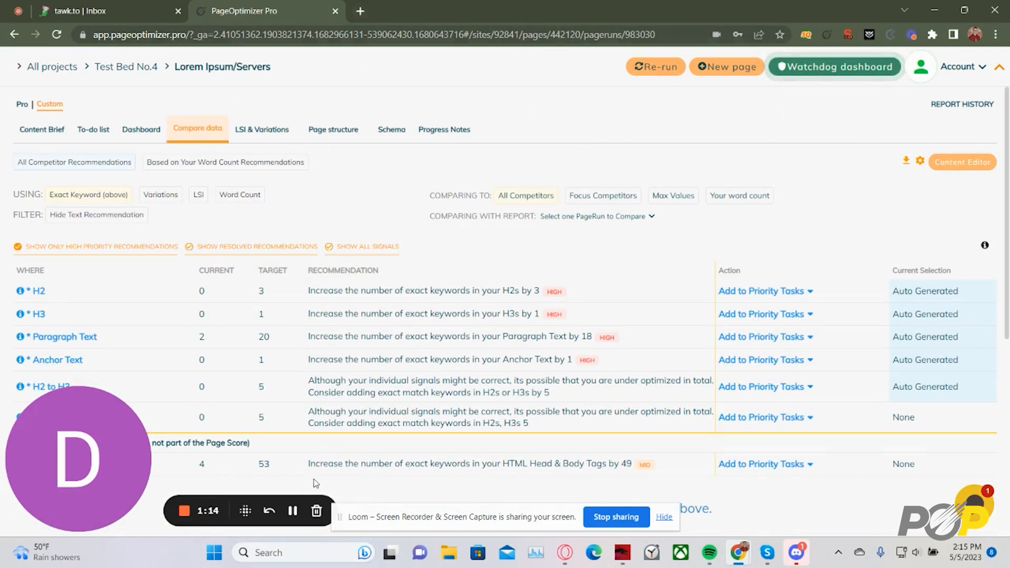
{"action": "left_click", "coordinate": [292, 508]}
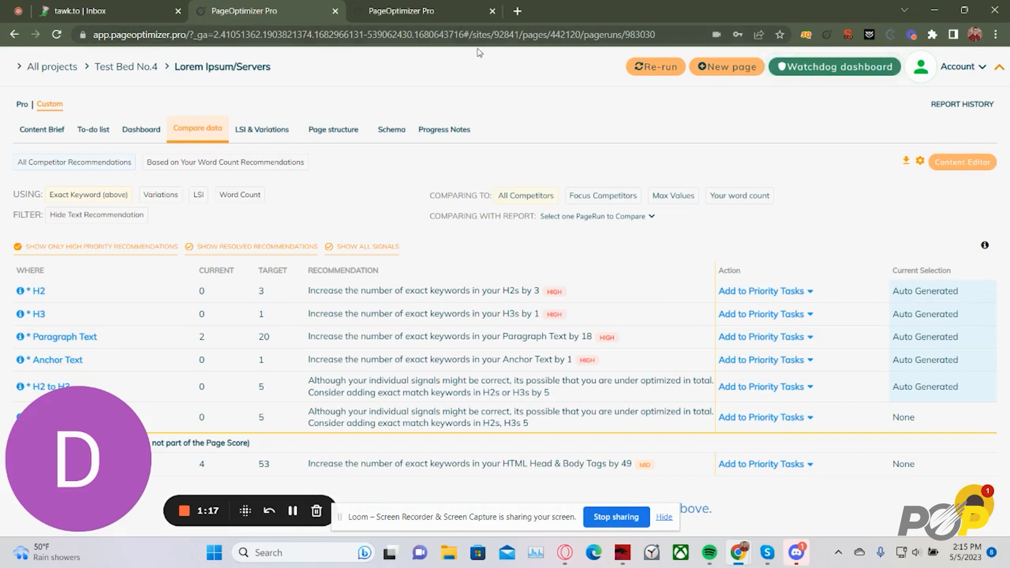
{"action": "left_click", "coordinate": [452, 15]}
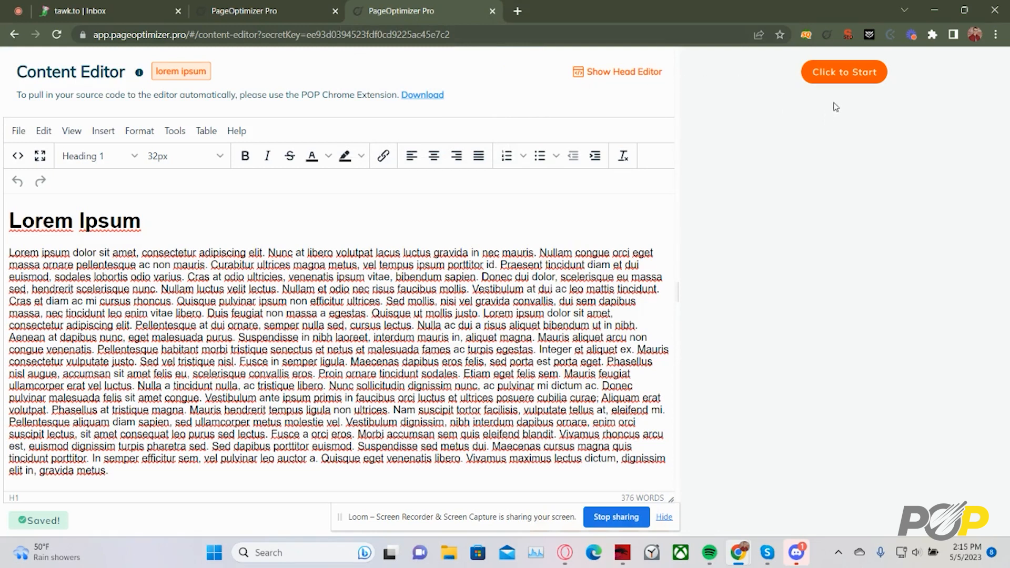
{"action": "left_click", "coordinate": [842, 84]}
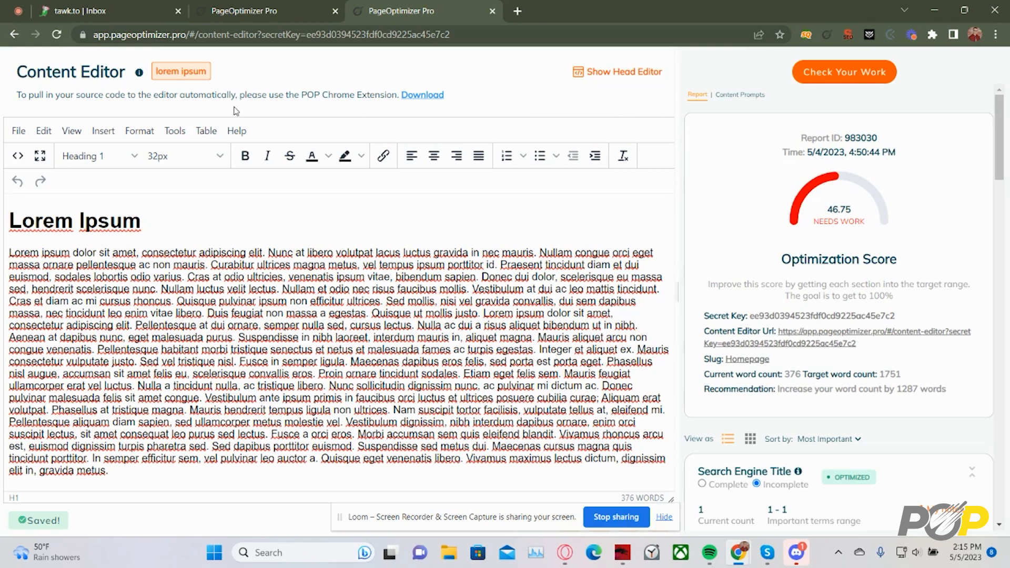
Step: Examine the Content Editor's editing, viewing and insertion commands, including find and replace, fullscreen, code sample and table of contents
{"action": "left_click", "coordinate": [19, 130]}
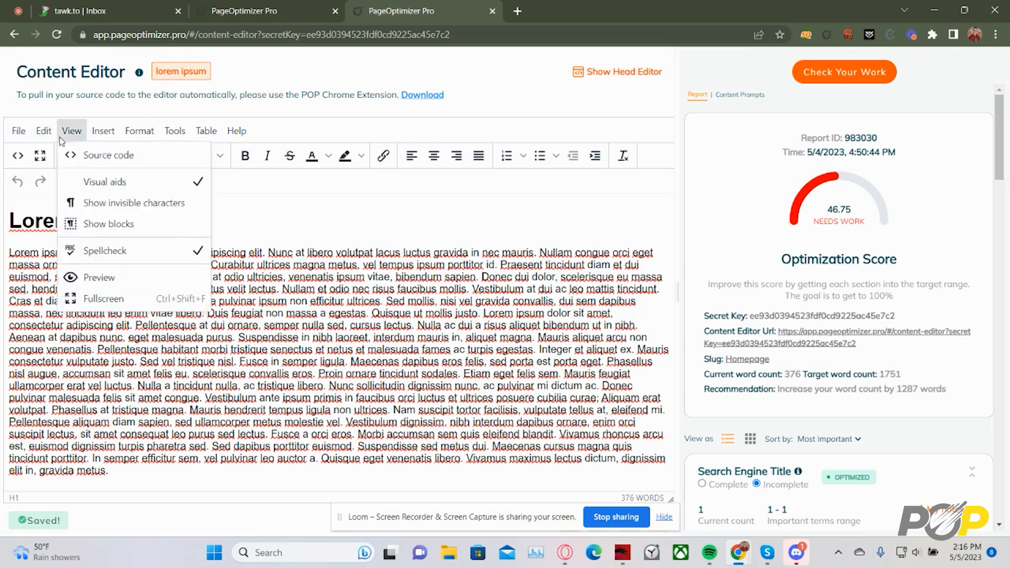
{"action": "mouse_move", "coordinate": [47, 128]}
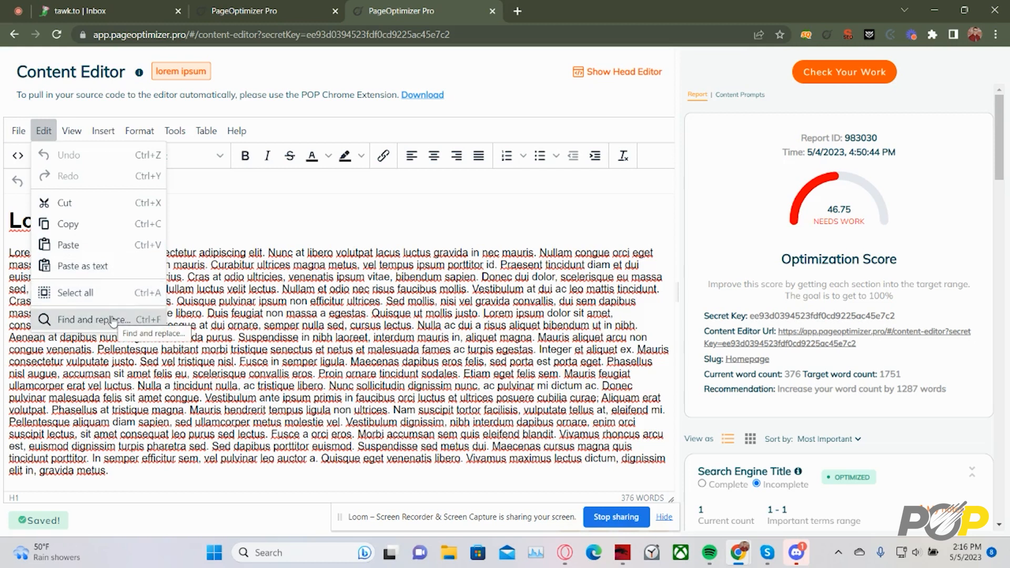
{"action": "mouse_move", "coordinate": [80, 141]}
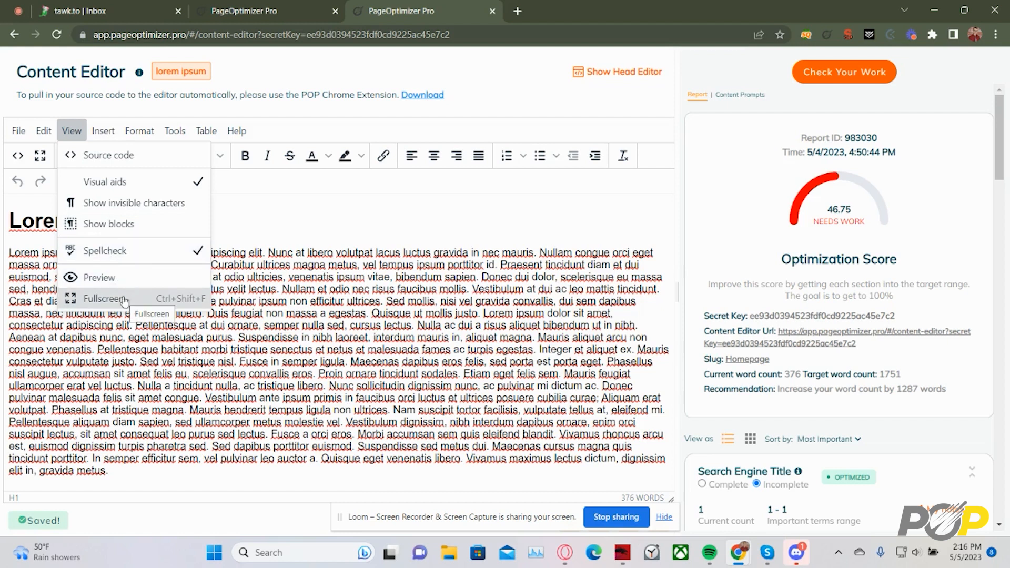
{"action": "mouse_move", "coordinate": [115, 135]}
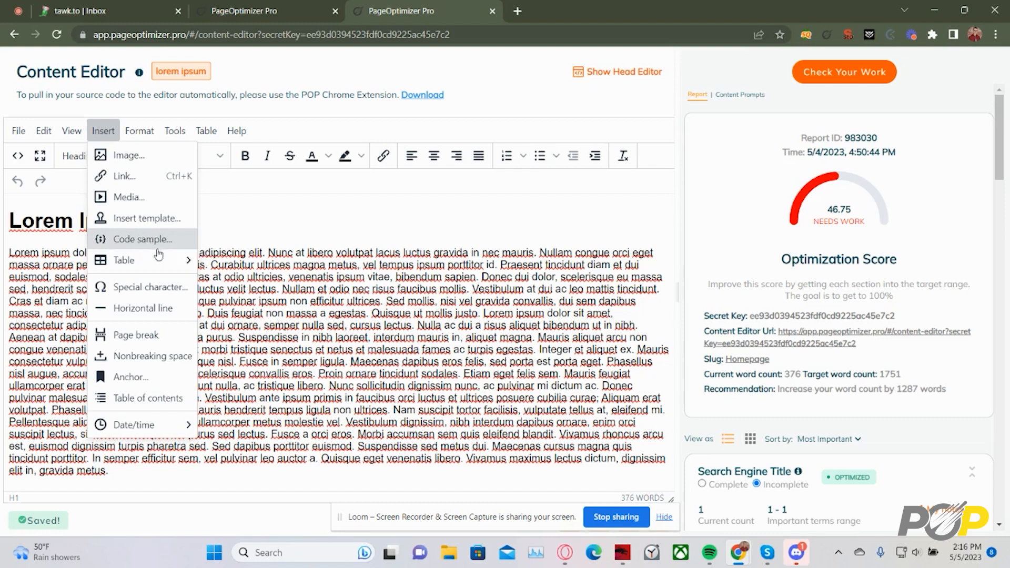
{"action": "mouse_move", "coordinate": [150, 260]}
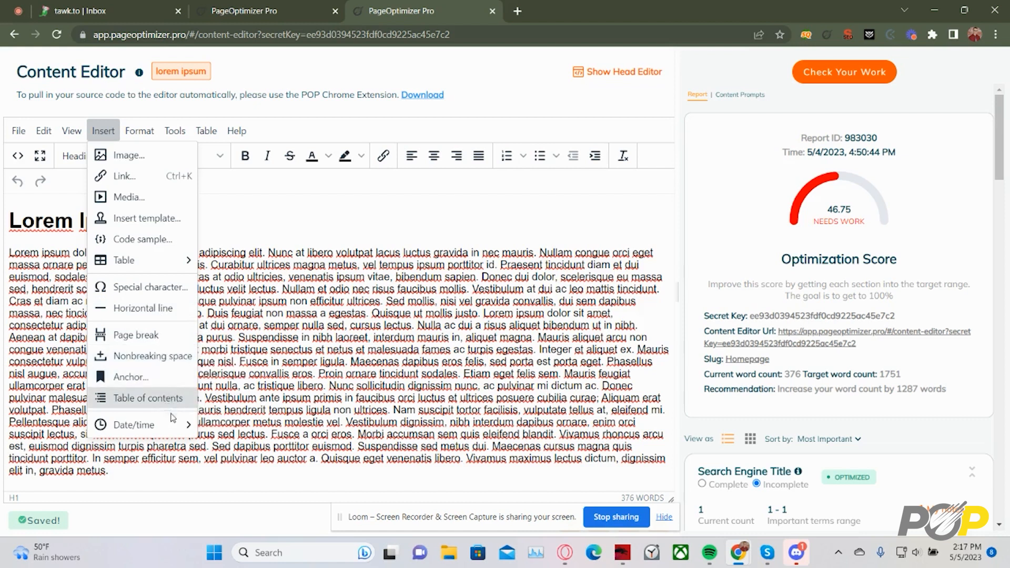
{"action": "mouse_move", "coordinate": [171, 424]}
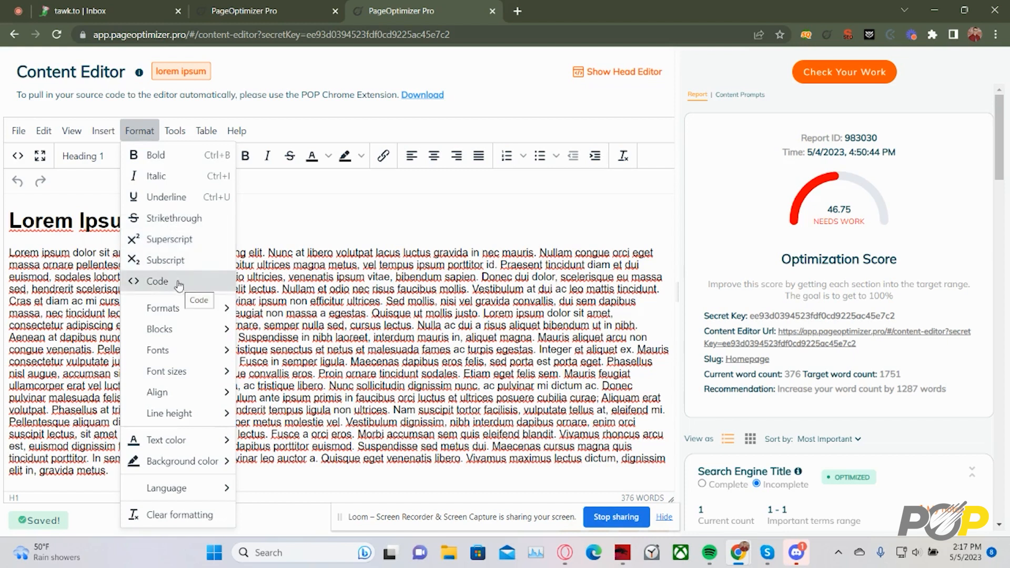
Step: Examine the editor's text formatting choices, covering headings, inline styles, blocks, fonts, alignment, line height, colors and language
{"action": "mouse_move", "coordinate": [214, 309]}
{"action": "mouse_move", "coordinate": [263, 311]}
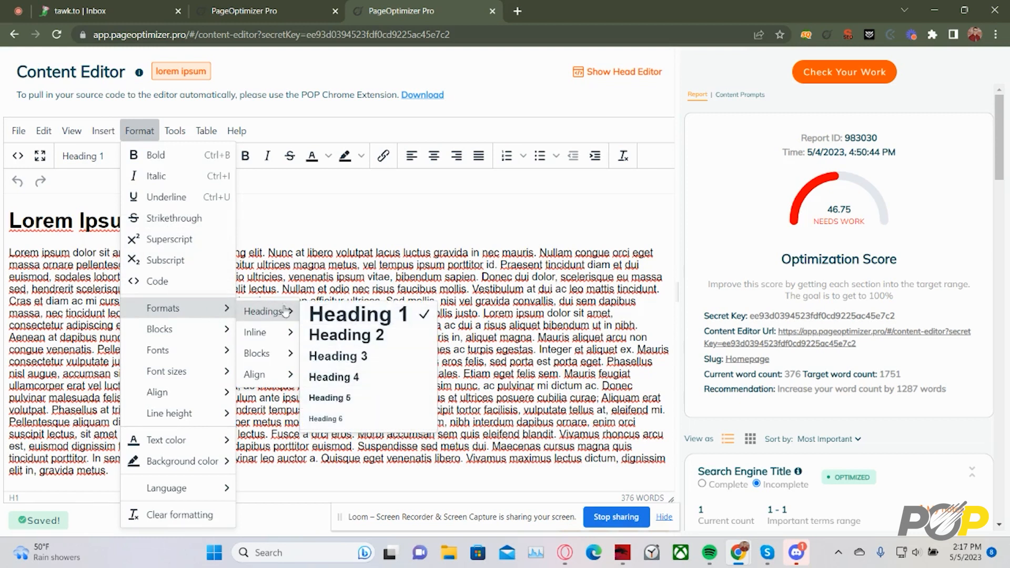
{"action": "mouse_move", "coordinate": [255, 332]}
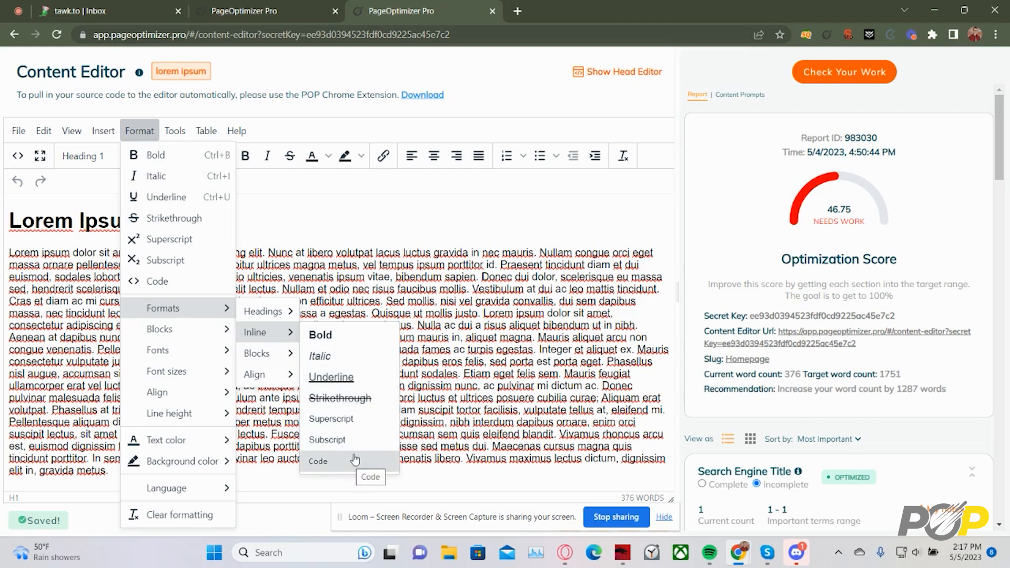
{"action": "mouse_move", "coordinate": [265, 353]}
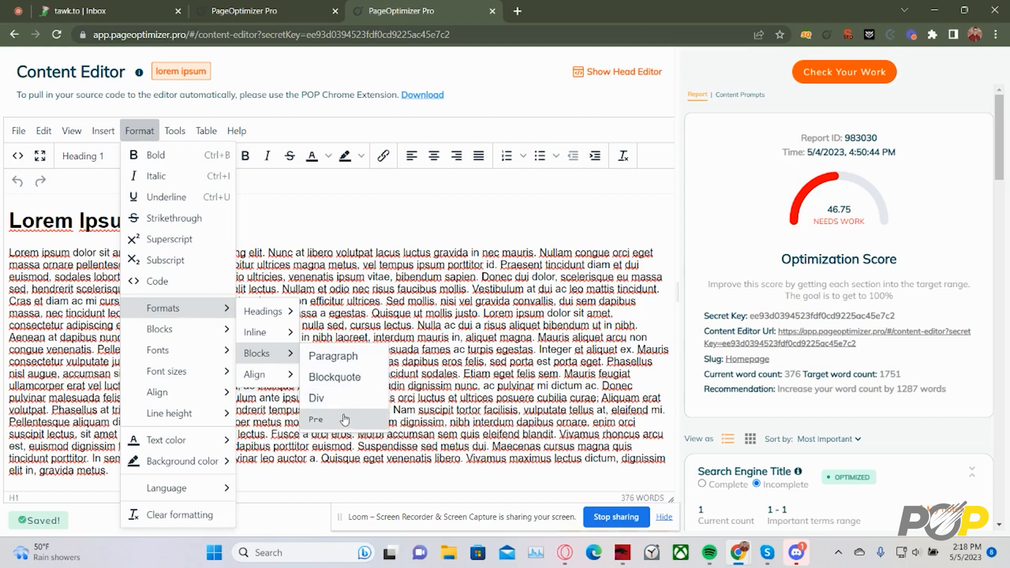
{"action": "mouse_move", "coordinate": [284, 375]}
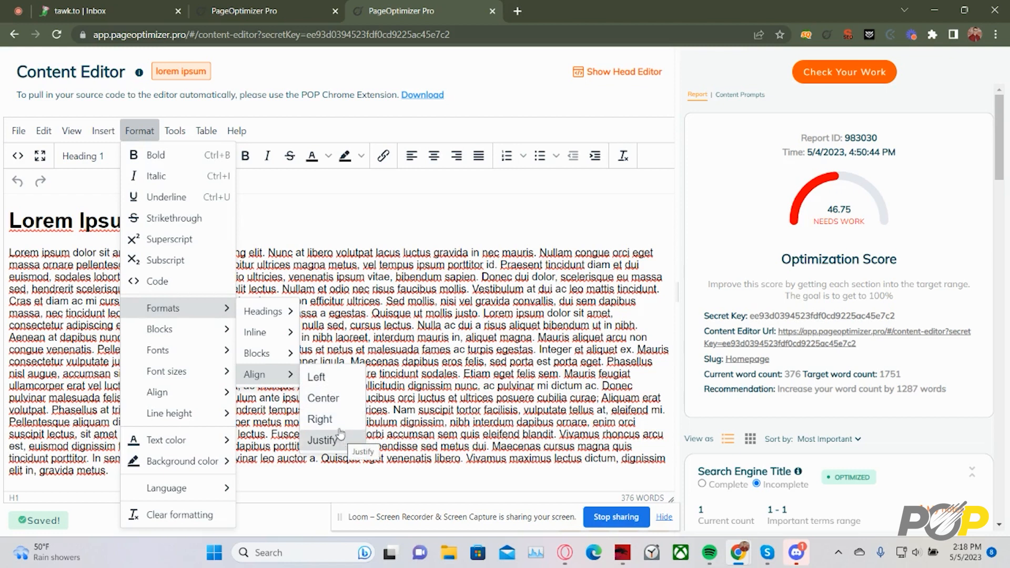
{"action": "mouse_move", "coordinate": [216, 331]}
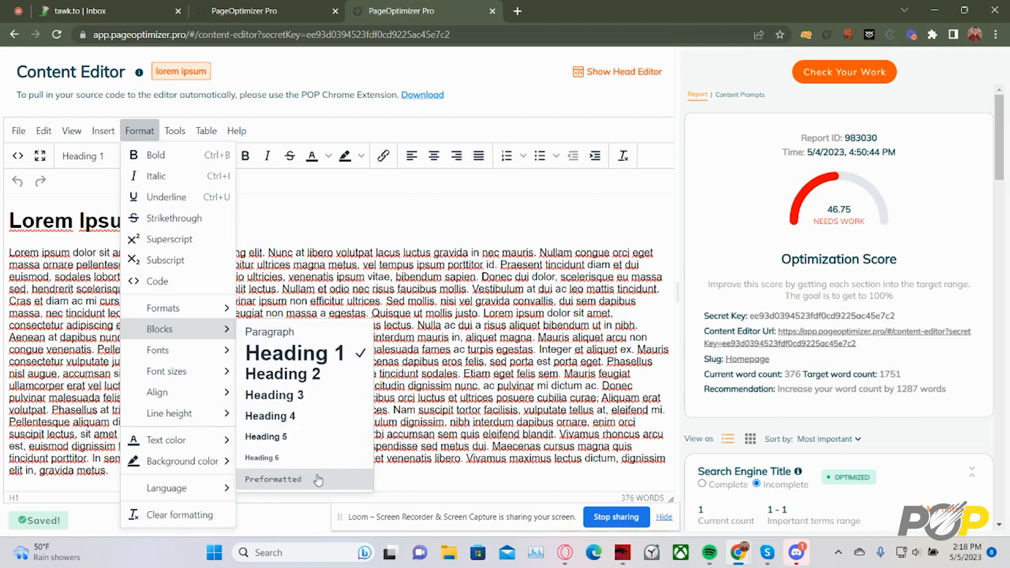
{"action": "mouse_move", "coordinate": [221, 350]}
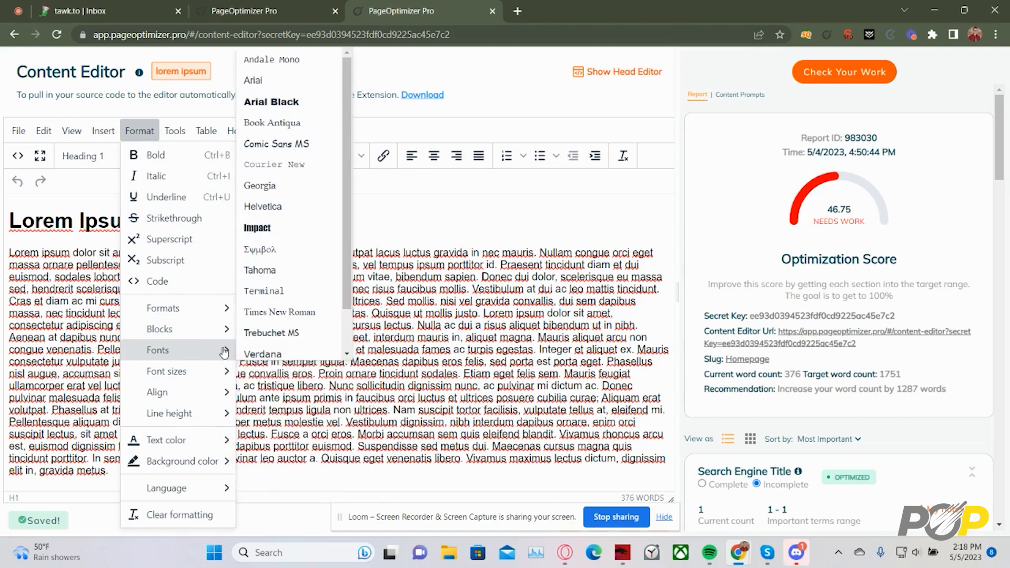
{"action": "scroll", "coordinate": [305, 347], "scroll_direction": "down", "scroll_amount": 2}
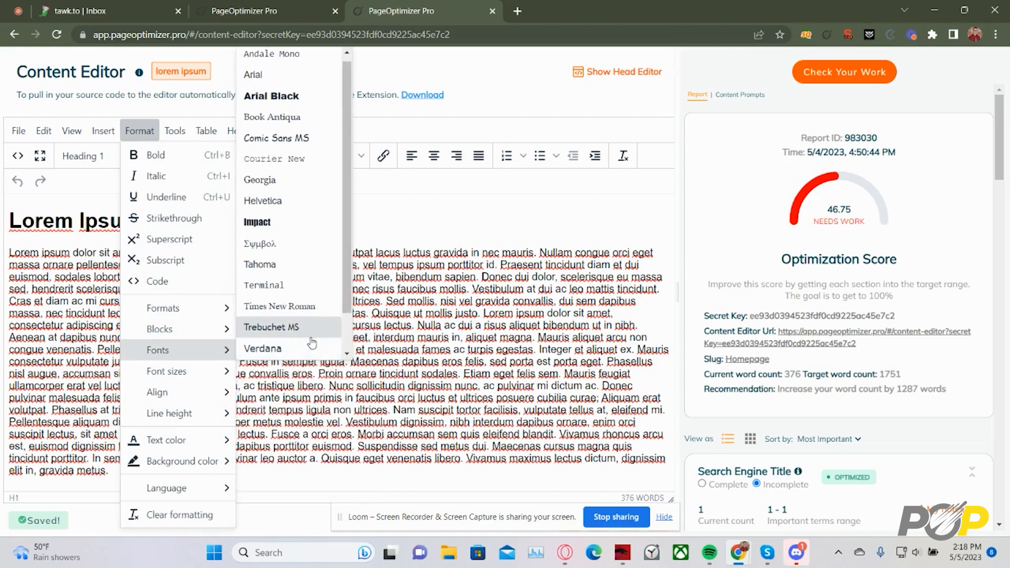
{"action": "mouse_move", "coordinate": [223, 372]}
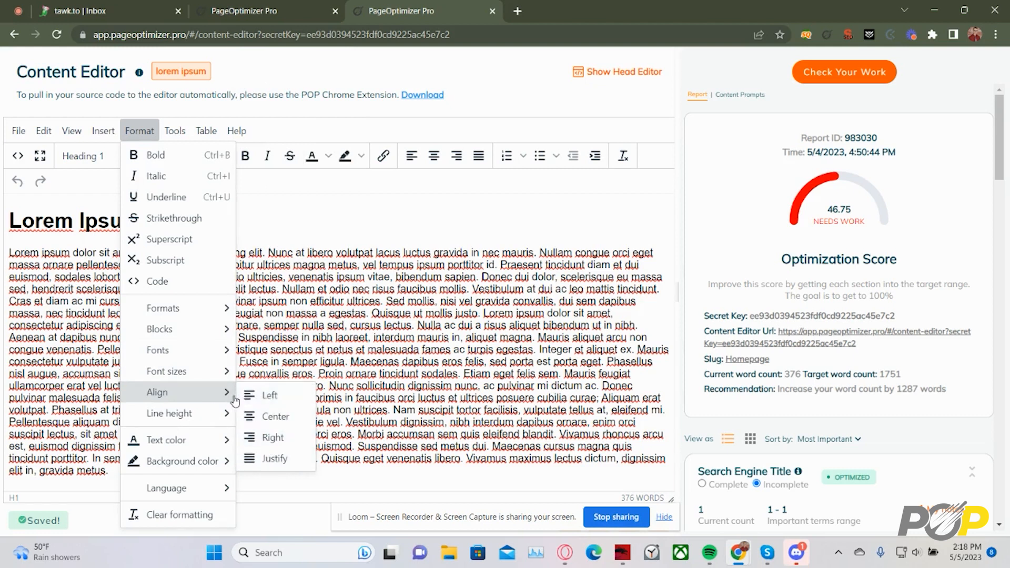
{"action": "mouse_move", "coordinate": [222, 412]}
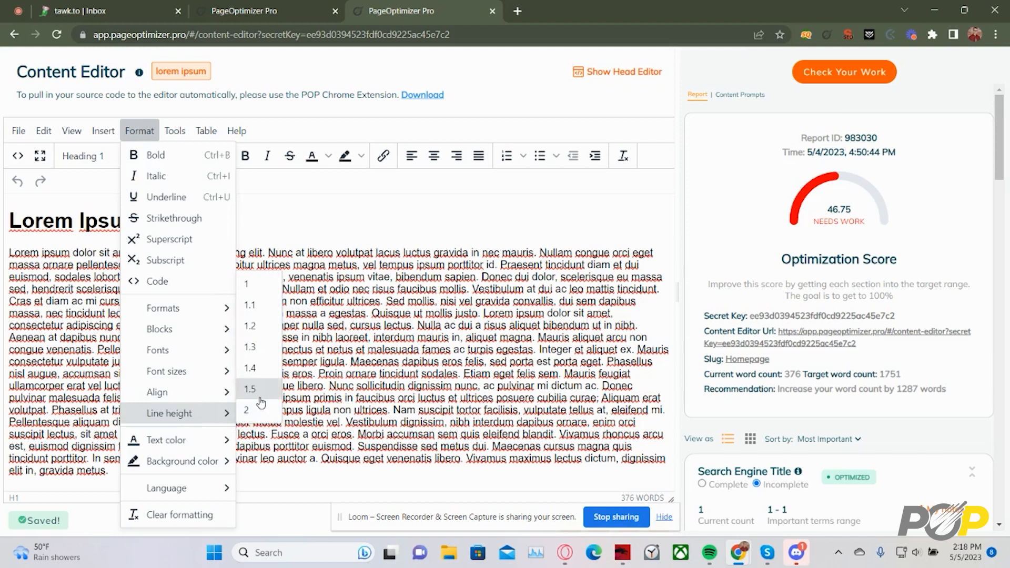
{"action": "mouse_move", "coordinate": [218, 447]}
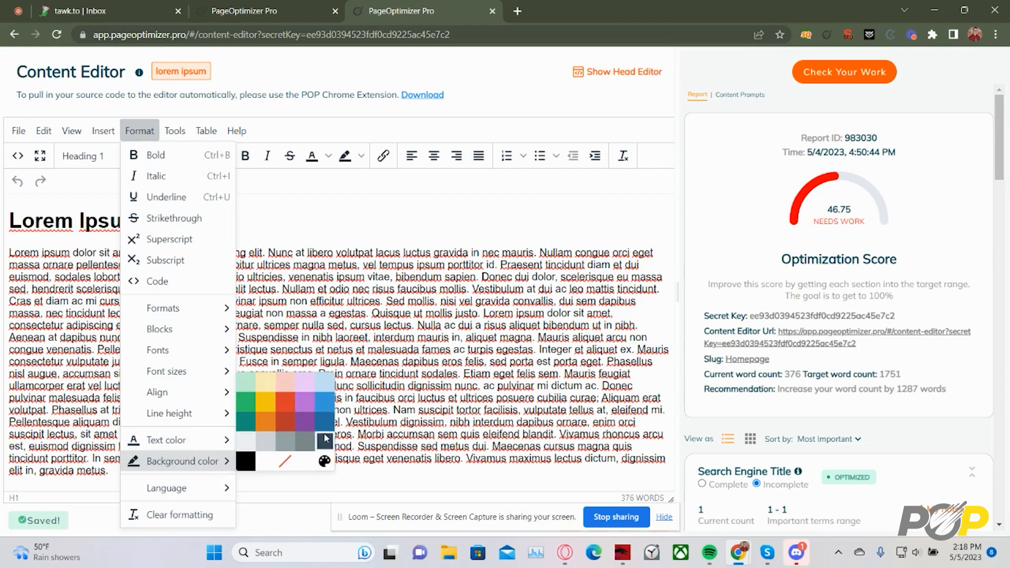
{"action": "mouse_move", "coordinate": [224, 487]}
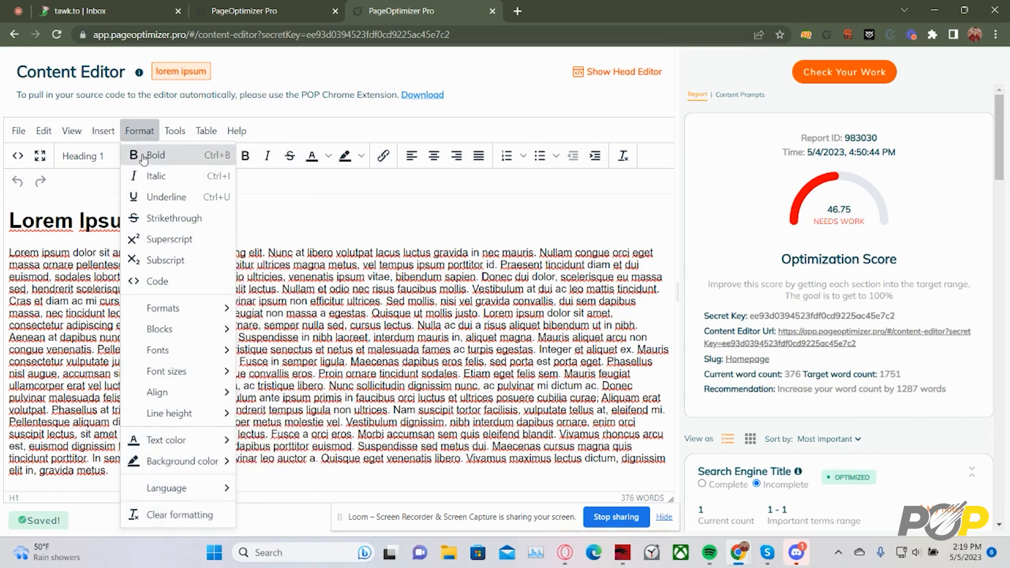
Step: Examine the editor's spellcheck and word count tools, its table, cell, row and column commands, and its help entry
{"action": "left_click", "coordinate": [165, 137]}
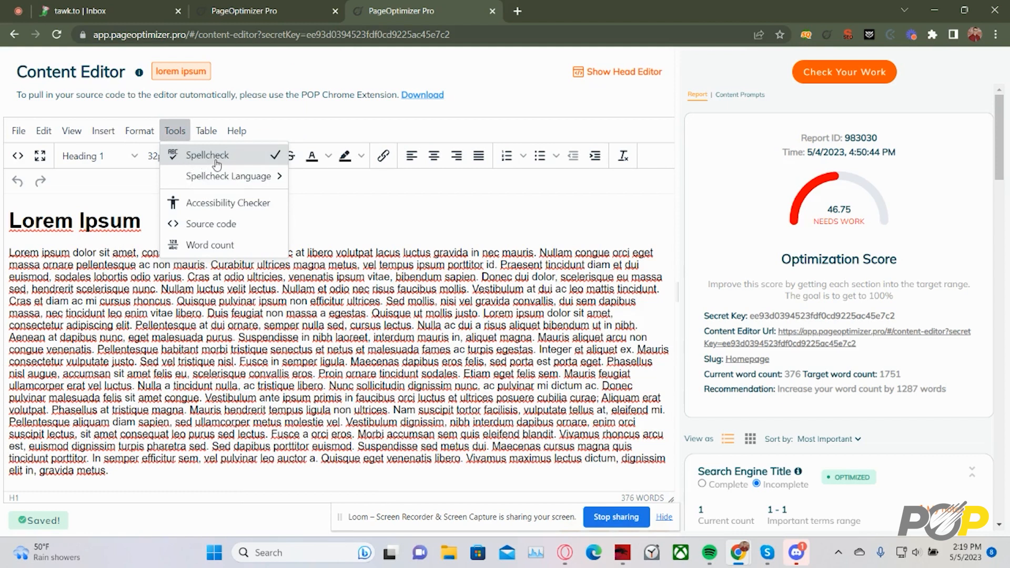
{"action": "mouse_move", "coordinate": [246, 178]}
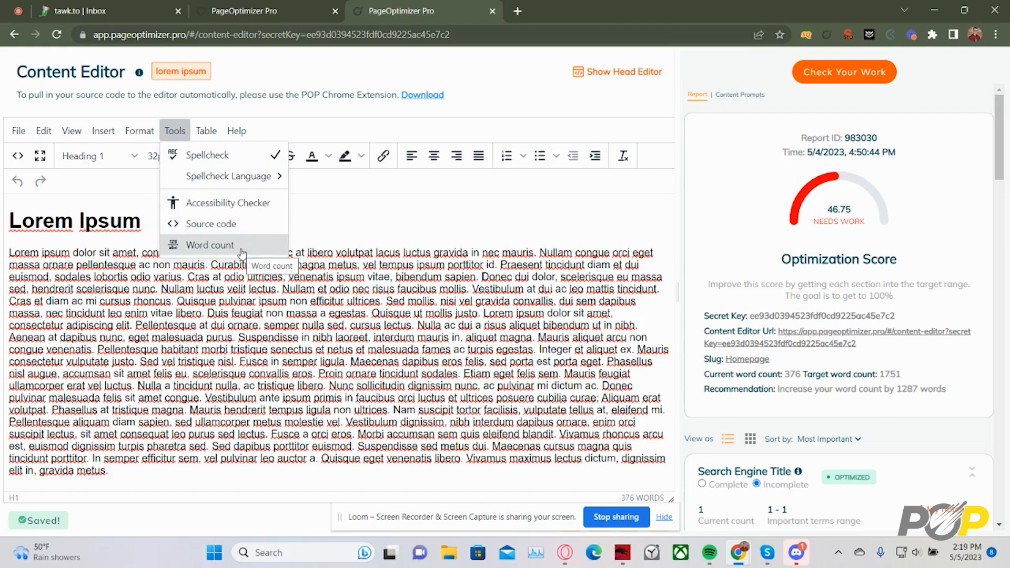
{"action": "mouse_move", "coordinate": [209, 133]}
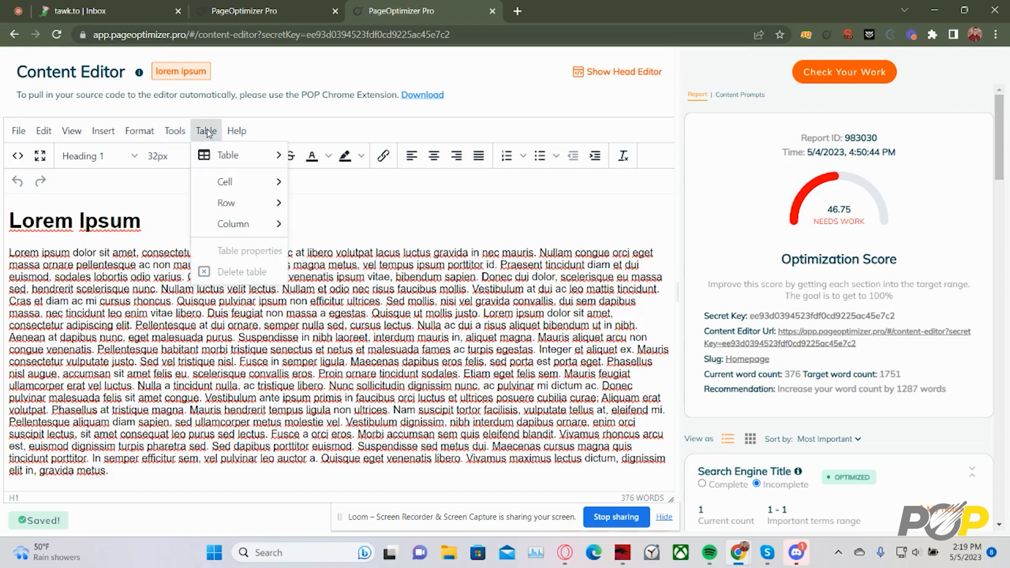
{"action": "mouse_move", "coordinate": [212, 153]}
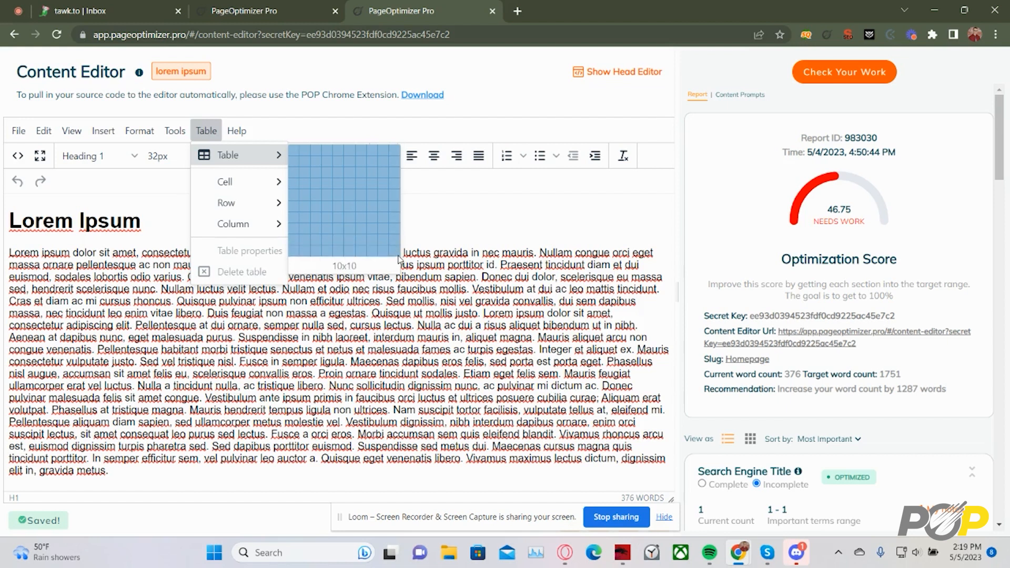
{"action": "mouse_move", "coordinate": [277, 183]}
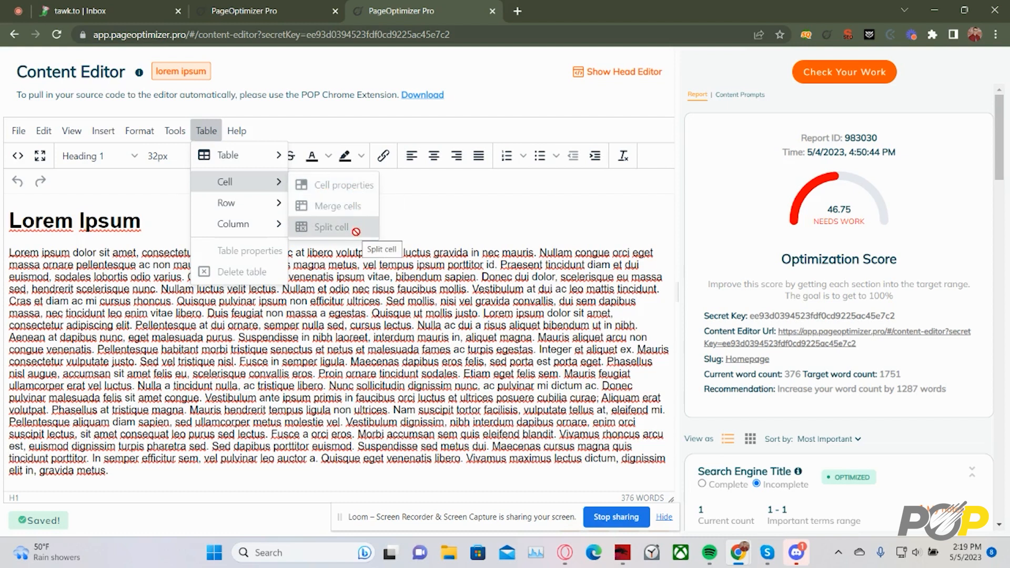
{"action": "mouse_move", "coordinate": [266, 210]}
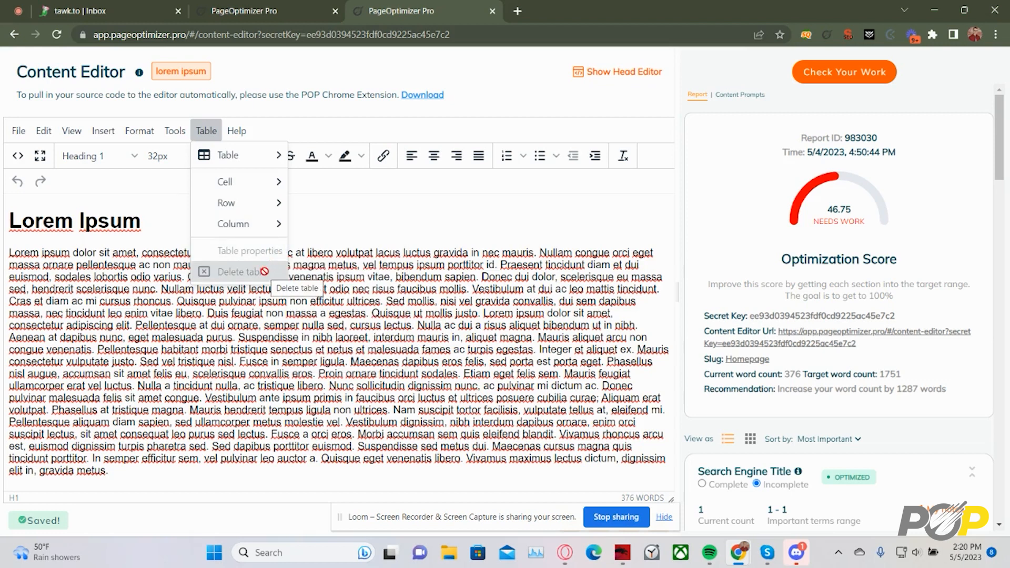
{"action": "left_click", "coordinate": [254, 113]}
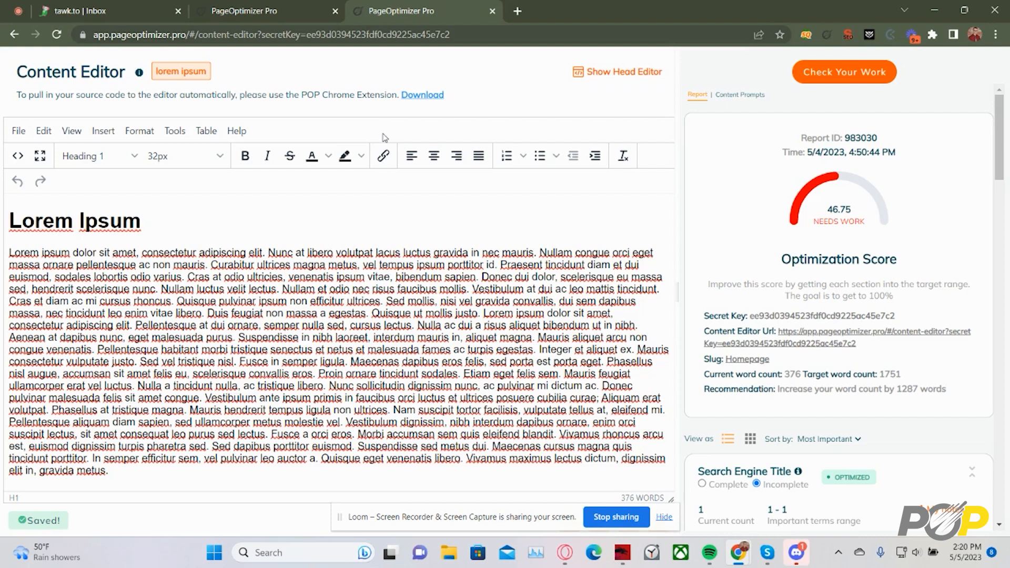
{"action": "left_click", "coordinate": [243, 132]}
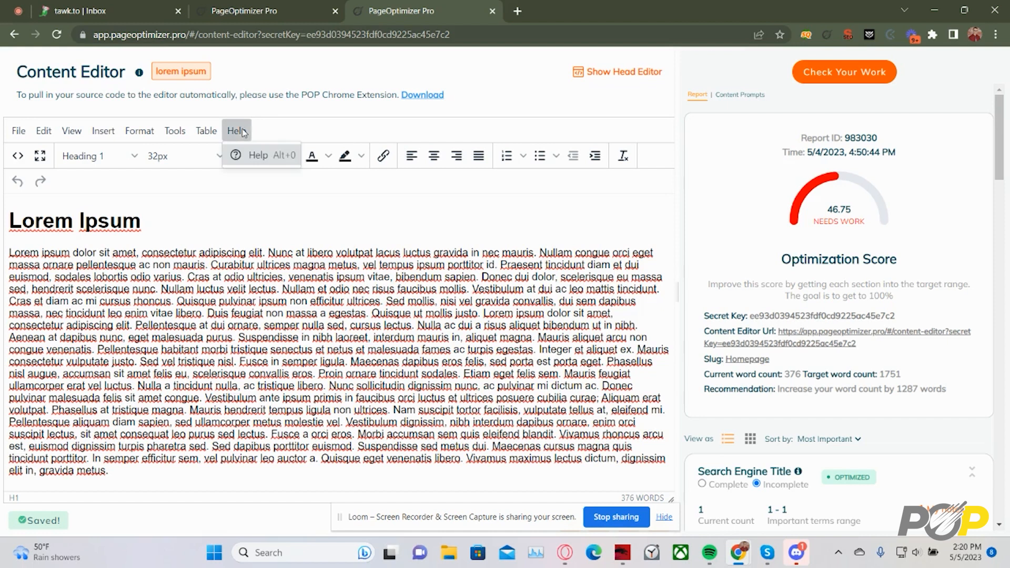
Step: View the content's HTML source code and save it unchanged, and switch the editor's fullscreen mode on and off
{"action": "left_click", "coordinate": [294, 135]}
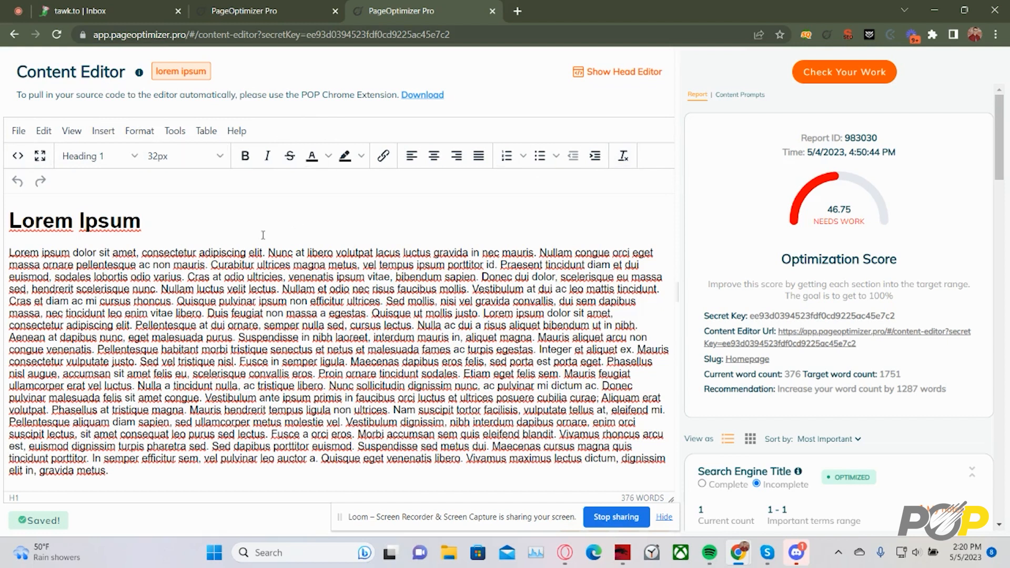
{"action": "left_click", "coordinate": [18, 159]}
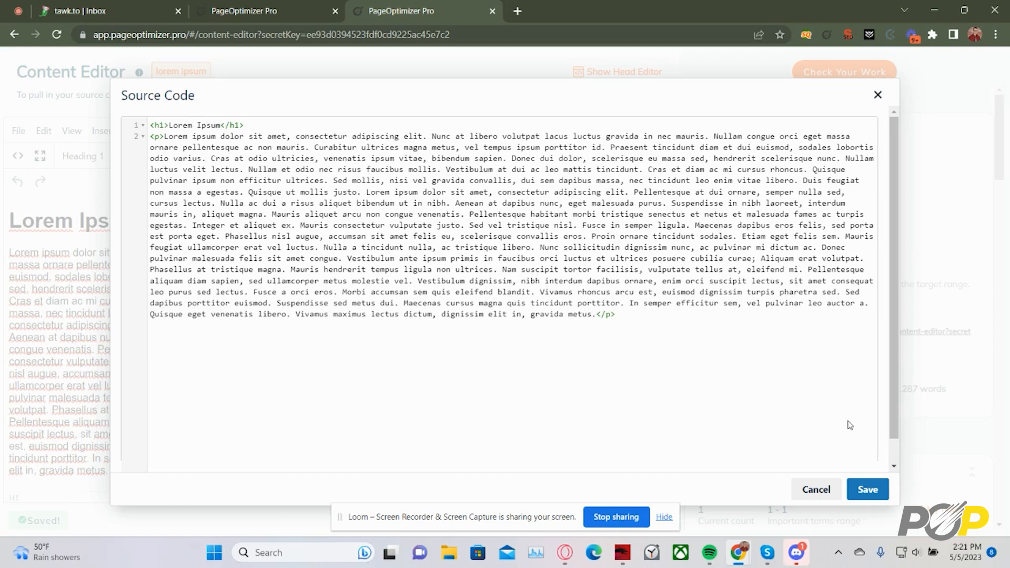
{"action": "left_click", "coordinate": [867, 490]}
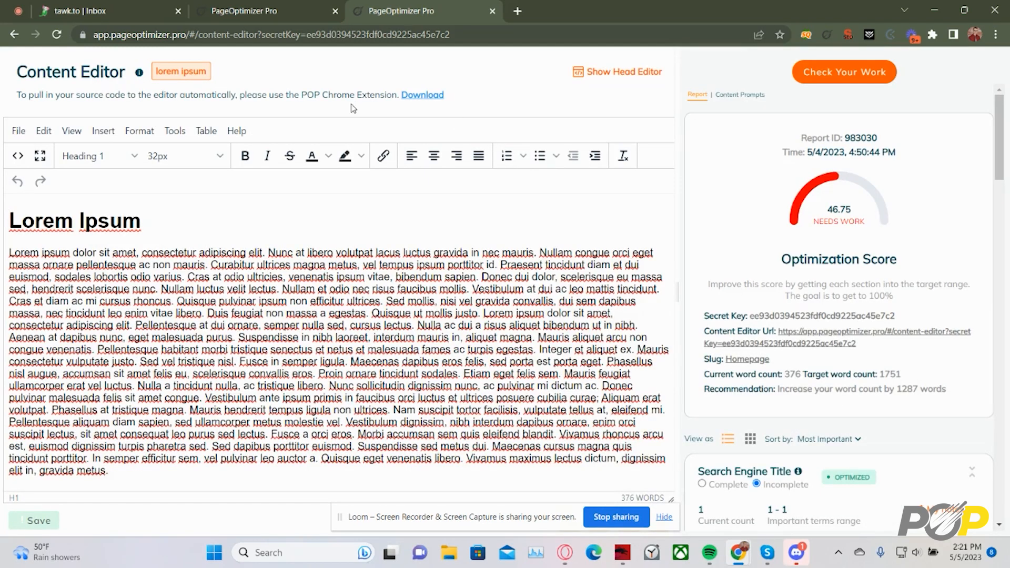
{"action": "left_click", "coordinate": [44, 159]}
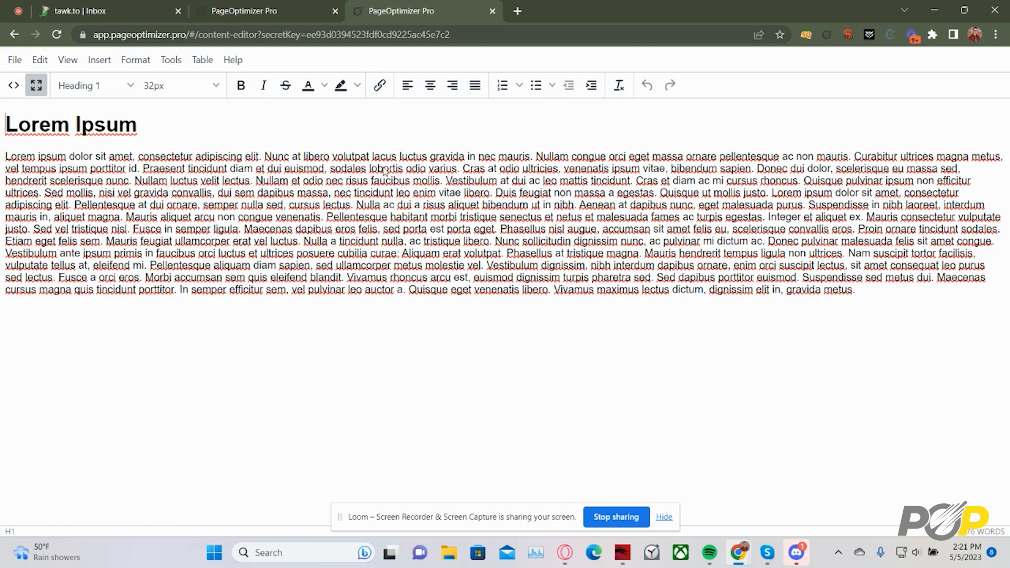
{"action": "left_click", "coordinate": [36, 85]}
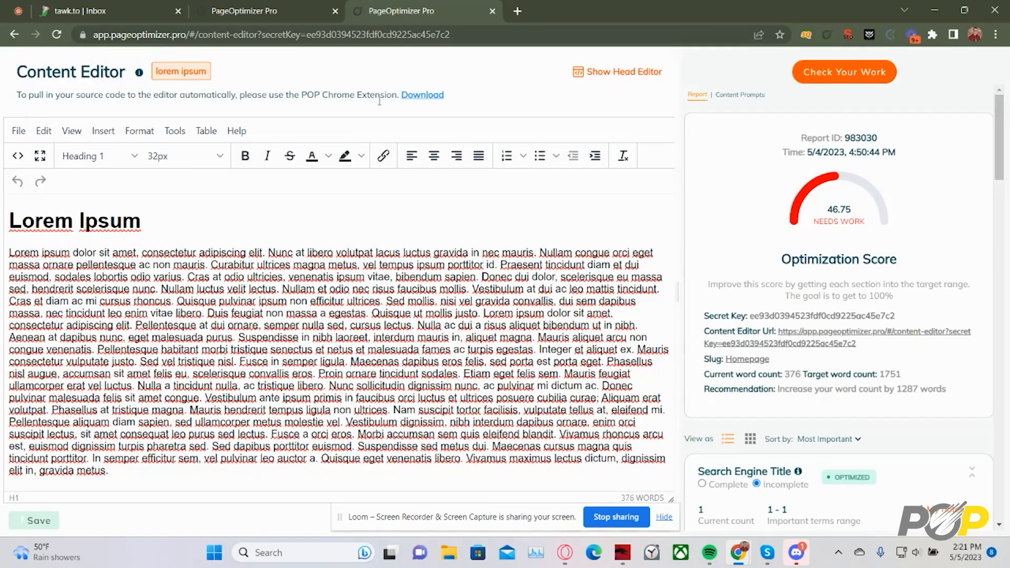
Step: Examine the available heading levels, font sizes from 8px to 60px, and the text and background color palettes
{"action": "left_click", "coordinate": [112, 157]}
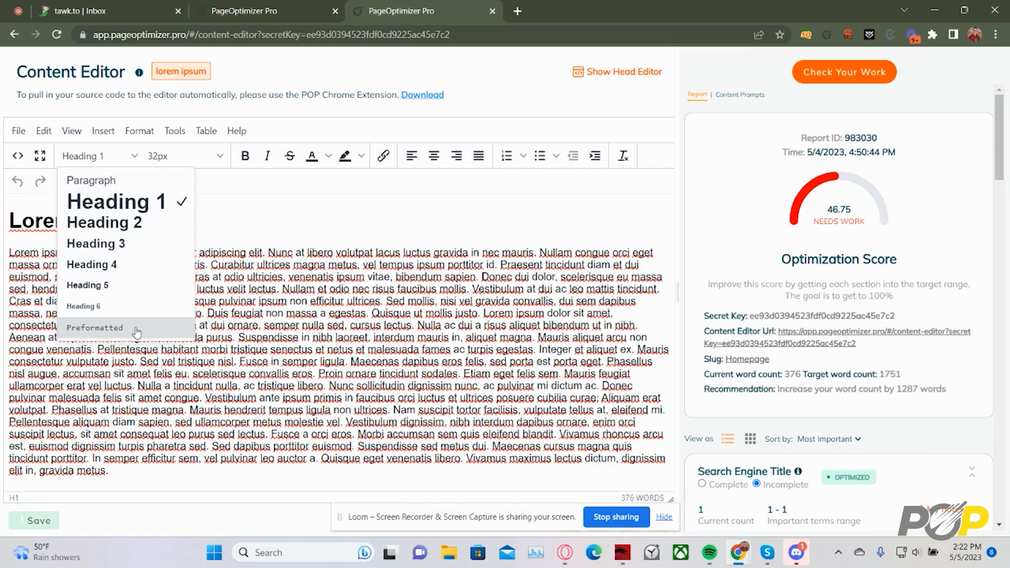
{"action": "left_click", "coordinate": [220, 156]}
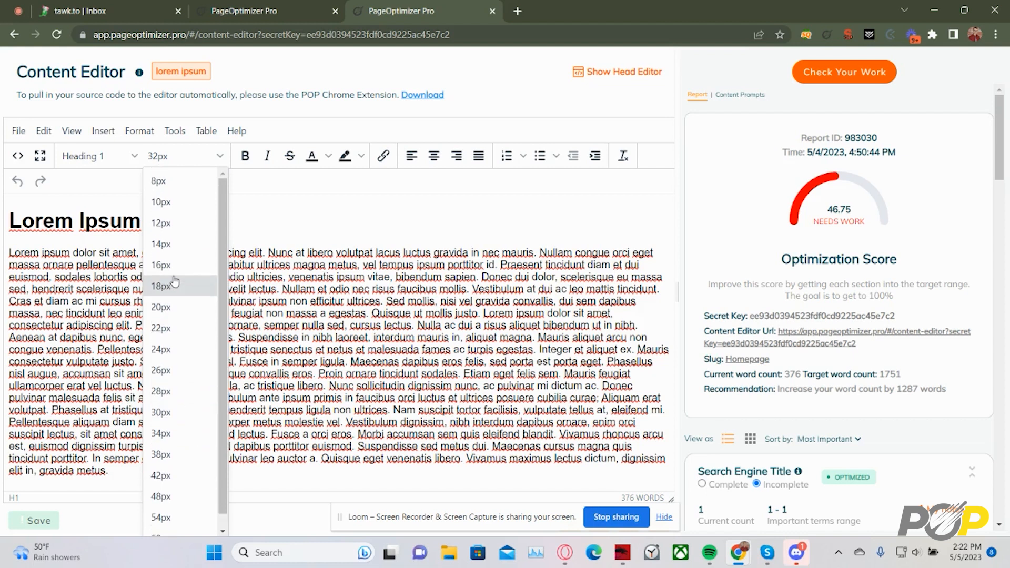
{"action": "scroll", "coordinate": [168, 236], "scroll_direction": "down", "scroll_amount": 1}
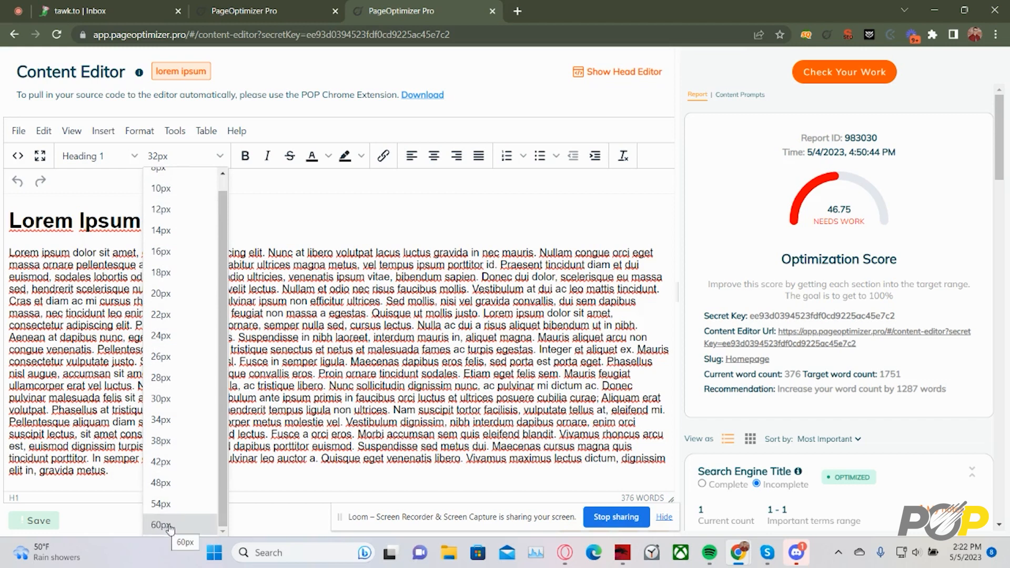
{"action": "left_click", "coordinate": [217, 156]}
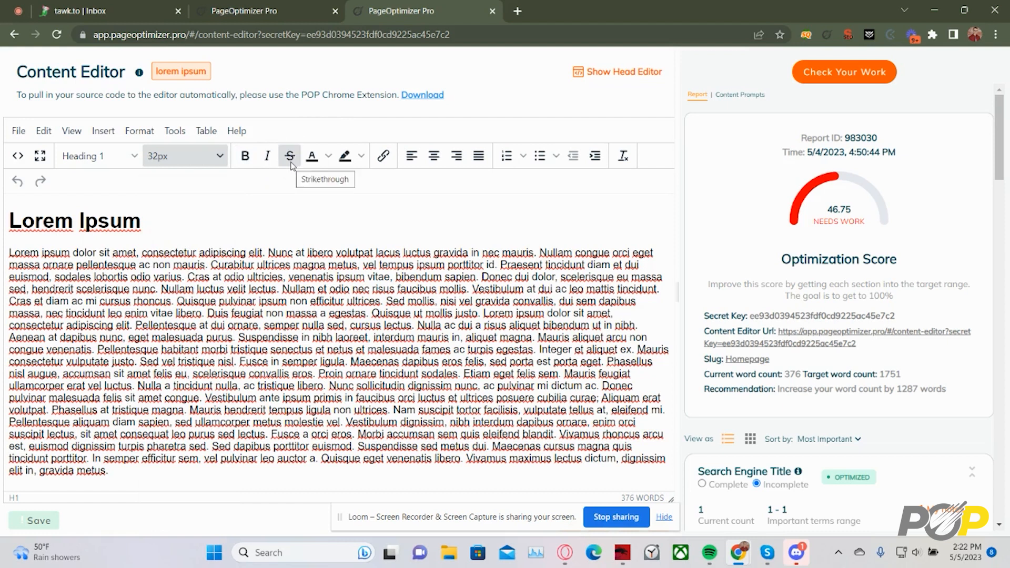
{"action": "left_click", "coordinate": [328, 155]}
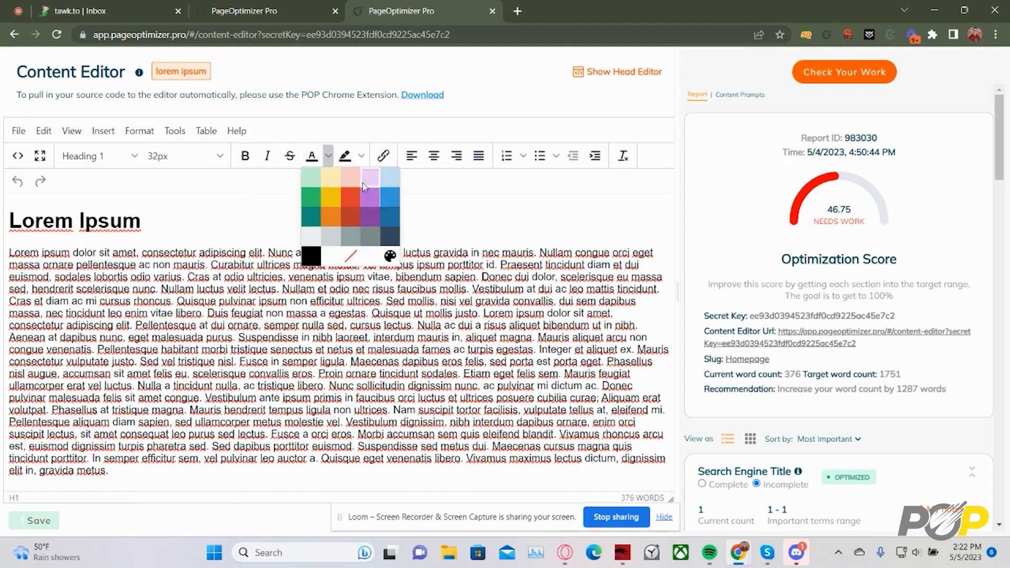
{"action": "left_click", "coordinate": [360, 157]}
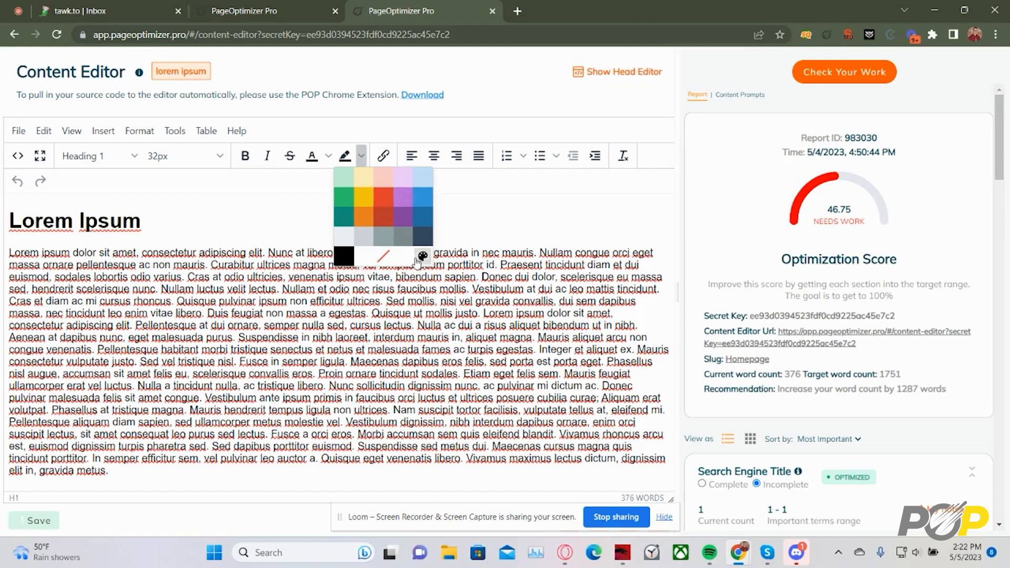
{"action": "left_click", "coordinate": [361, 156]}
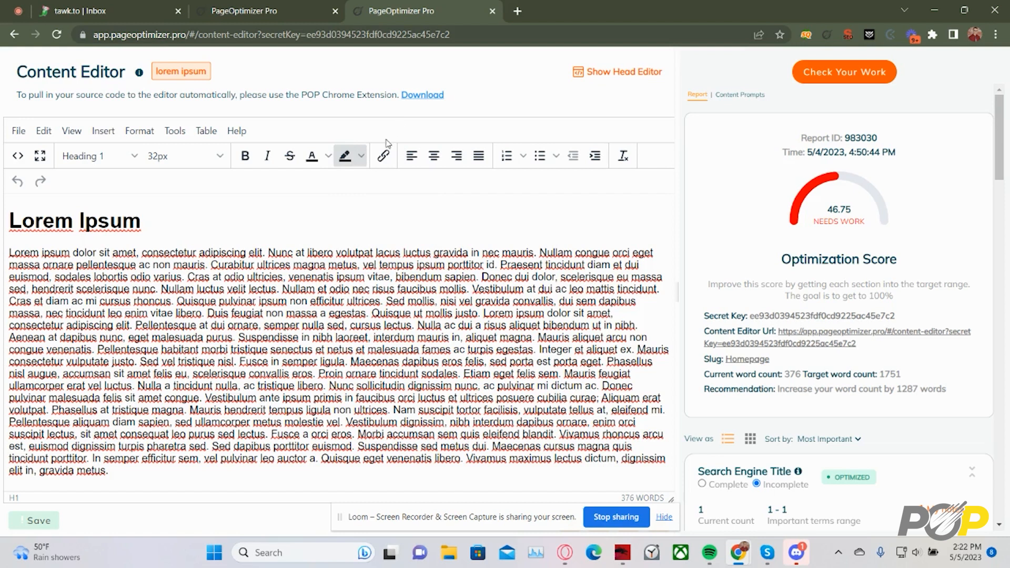
Step: Examine the Insert/Edit Link fields and the choices for opening a link, and close the dialog without adding a link
{"action": "left_click", "coordinate": [384, 156]}
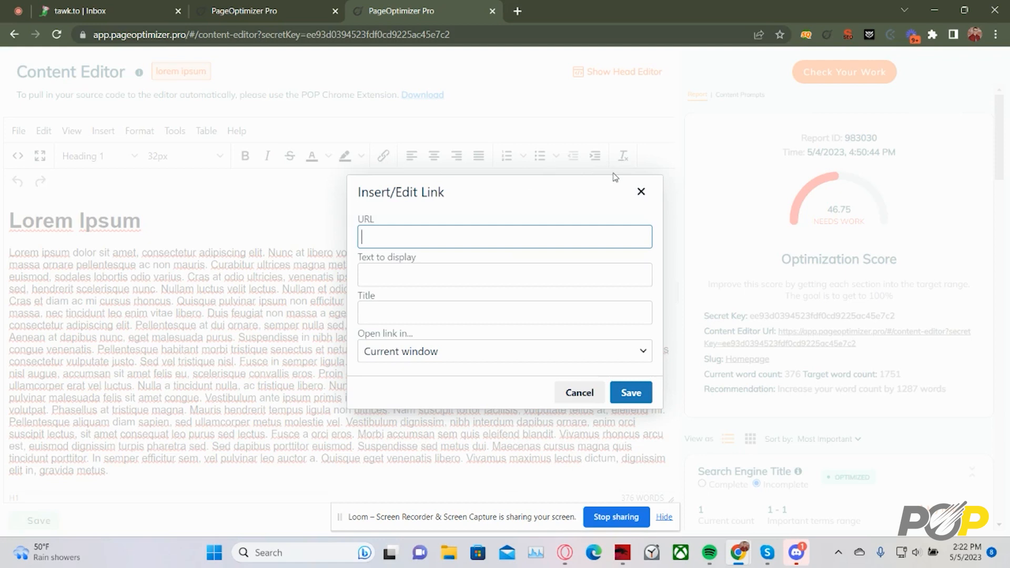
{"action": "left_click", "coordinate": [641, 191]}
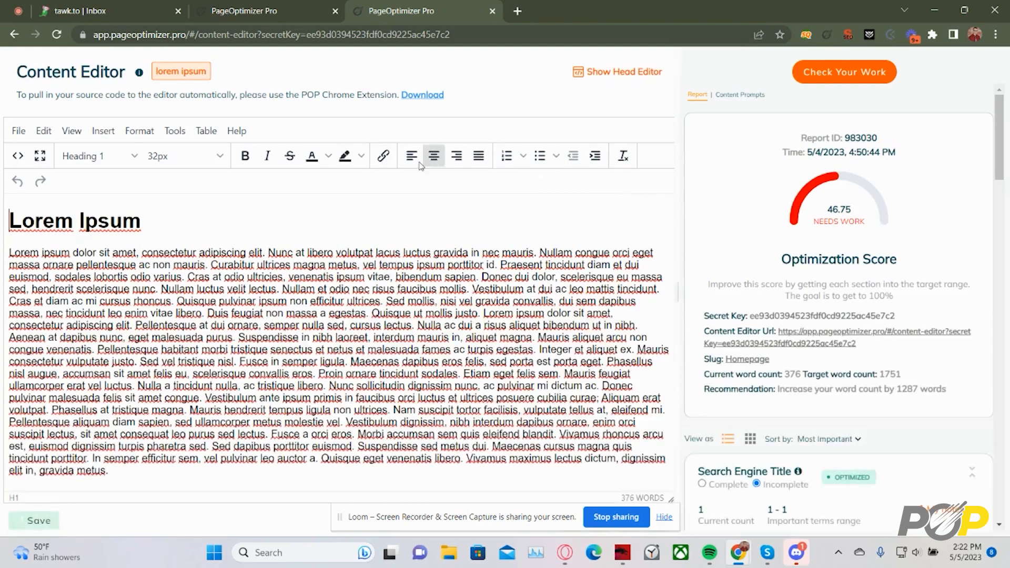
{"action": "left_click", "coordinate": [383, 164]}
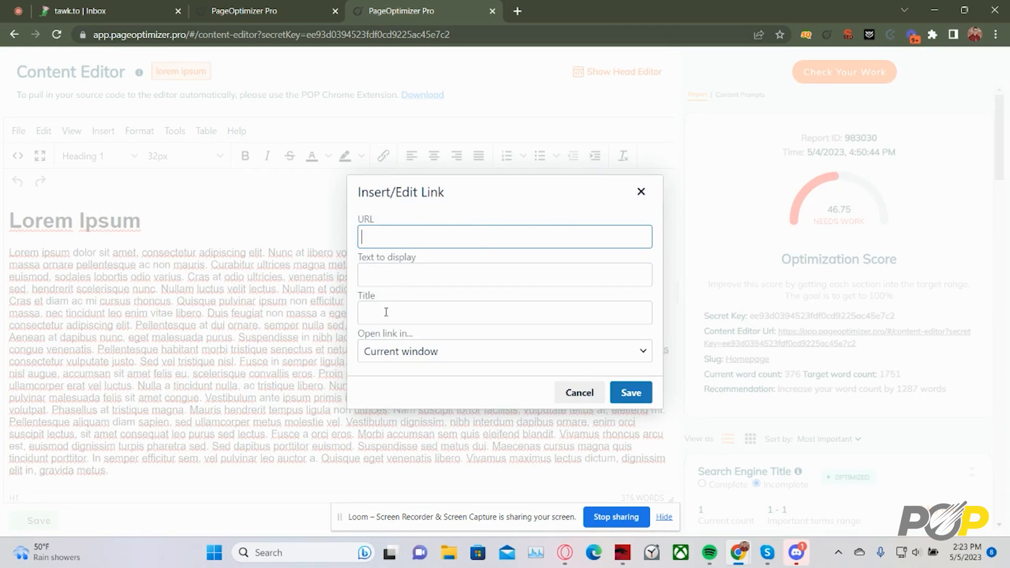
{"action": "left_click", "coordinate": [408, 352]}
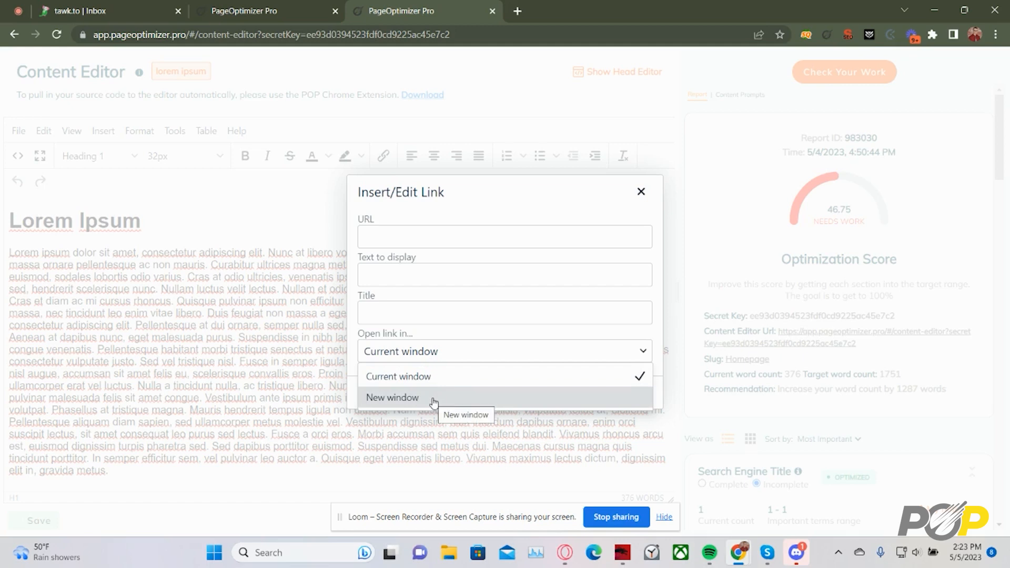
{"action": "left_click", "coordinate": [656, 335]}
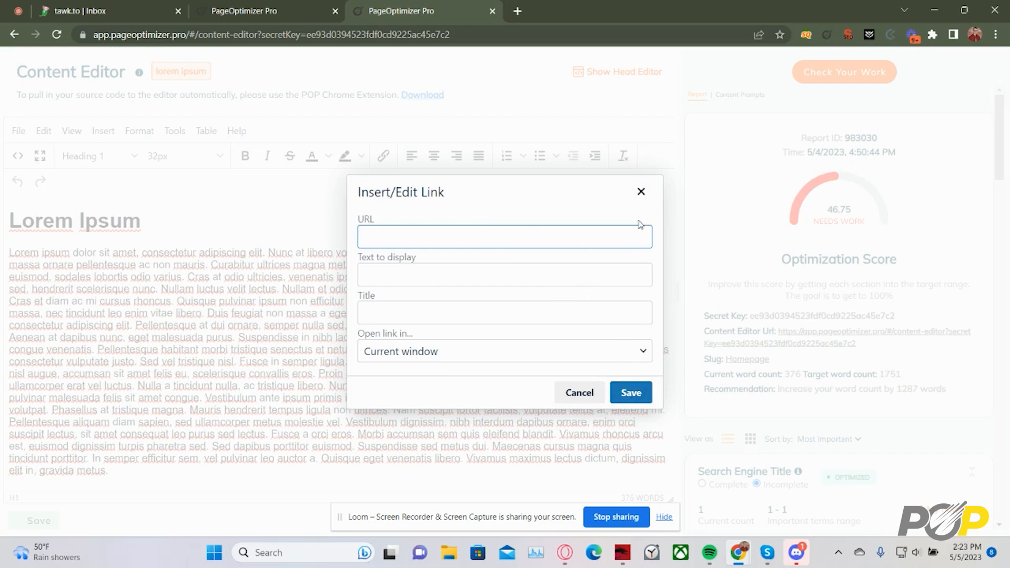
{"action": "left_click", "coordinate": [641, 196]}
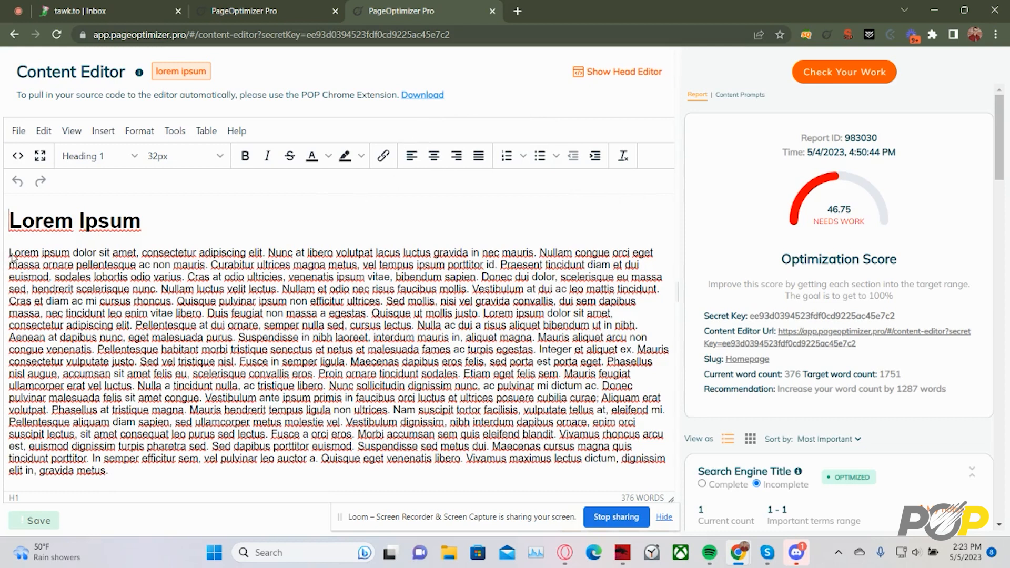
Step: Try left, center, right and justified alignment on the whole body paragraph, and finish with left alignment
{"action": "left_click_drag", "start_coordinate": [9, 253], "coordinate": [108, 471]}
{"action": "left_click", "coordinate": [411, 155]}
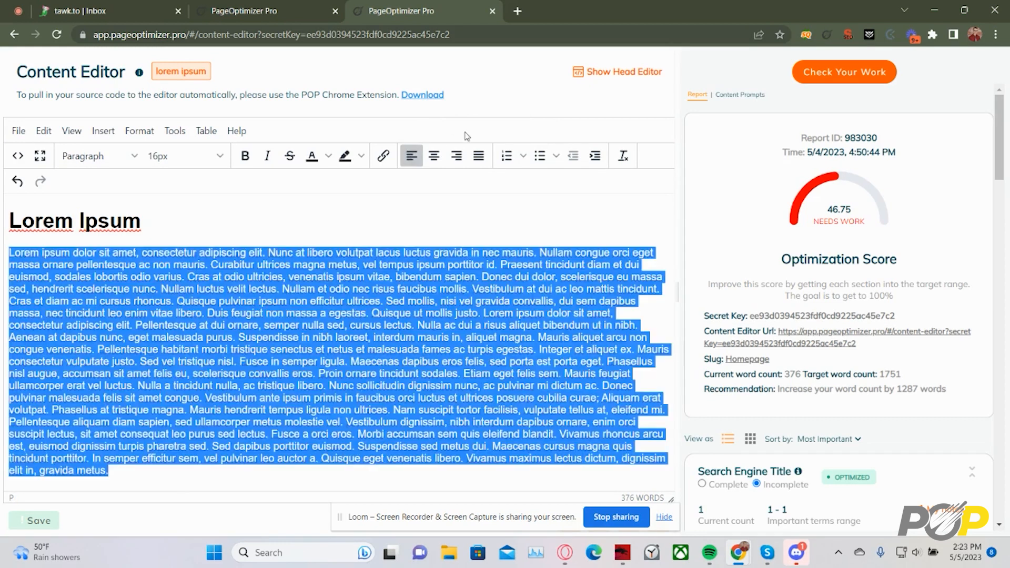
{"action": "left_click", "coordinate": [438, 158]}
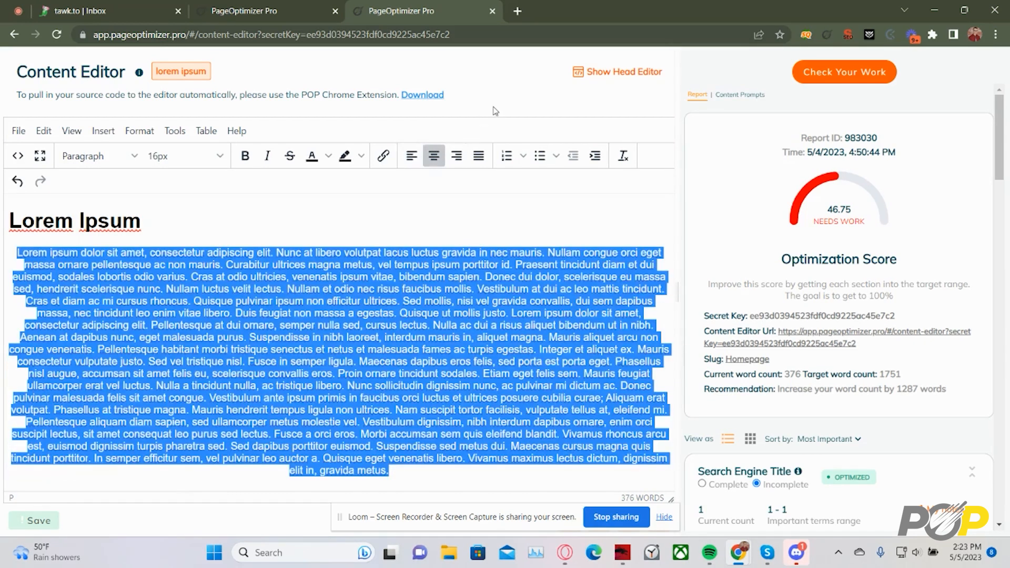
{"action": "left_click", "coordinate": [457, 156]}
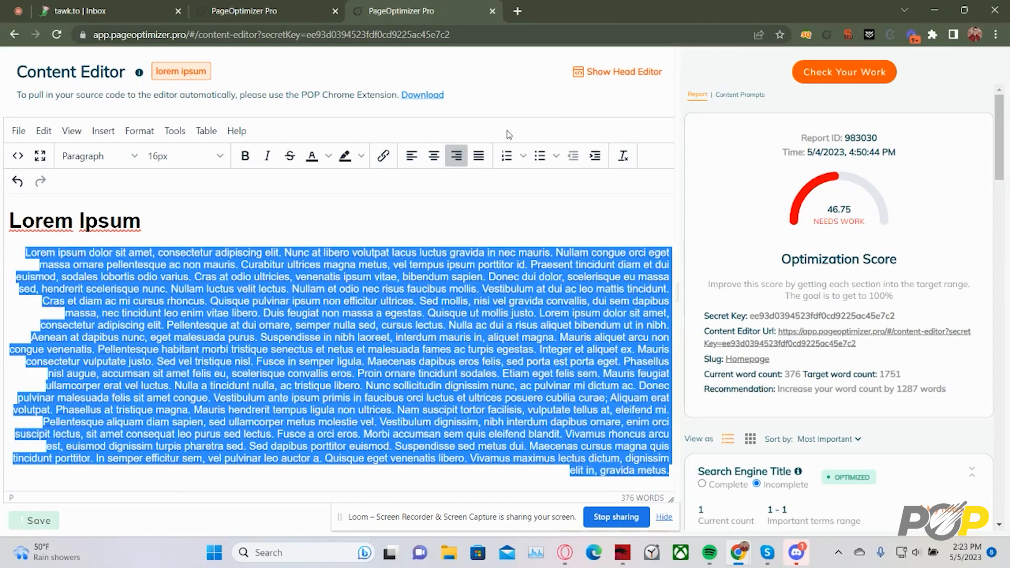
{"action": "left_click", "coordinate": [470, 160]}
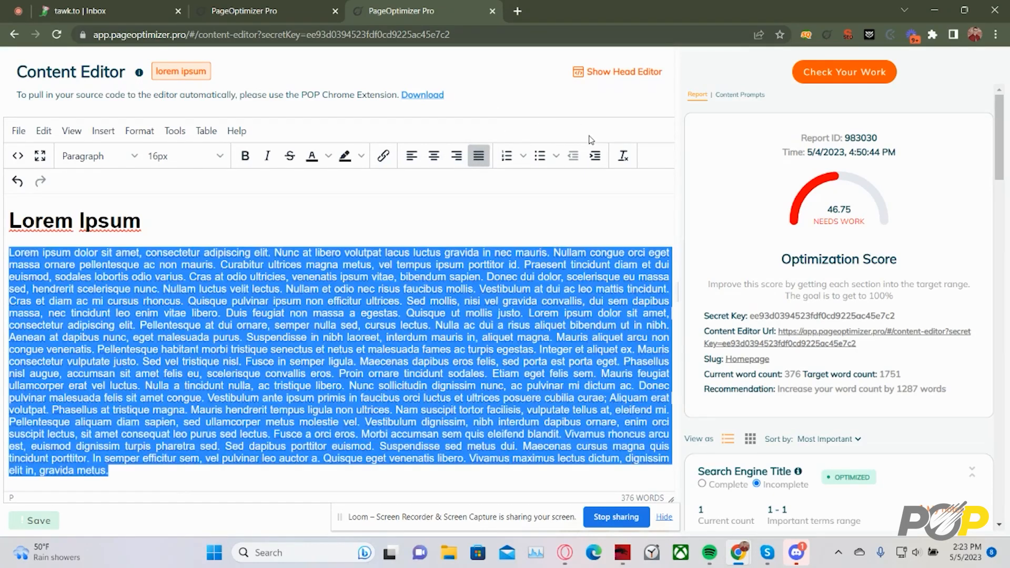
{"action": "left_click", "coordinate": [411, 156]}
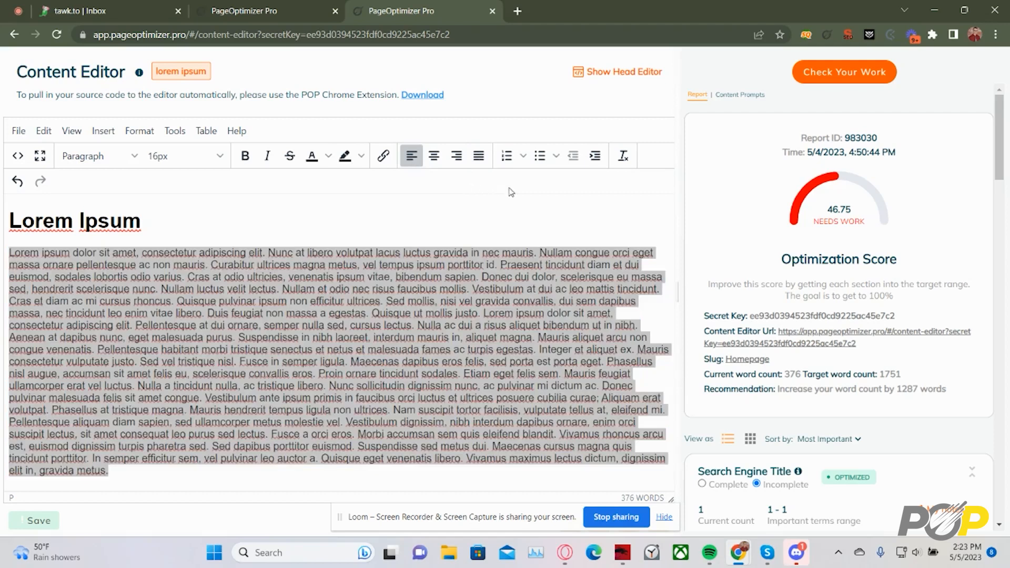
Step: Examine the numbered list styles, including Upper Roman, and the bullet list styles without applying any
{"action": "left_click", "coordinate": [524, 157]}
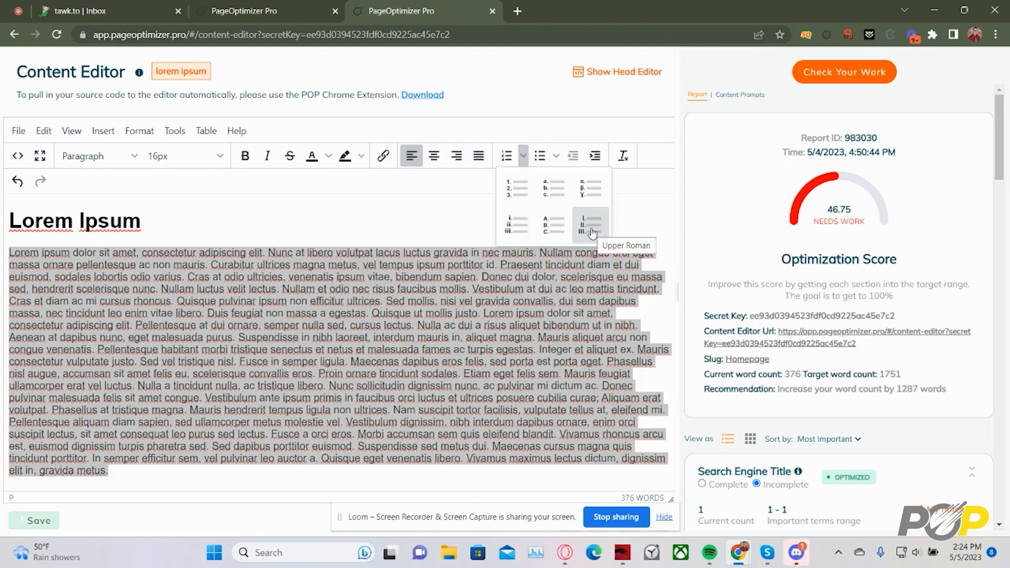
{"action": "left_click", "coordinate": [555, 158]}
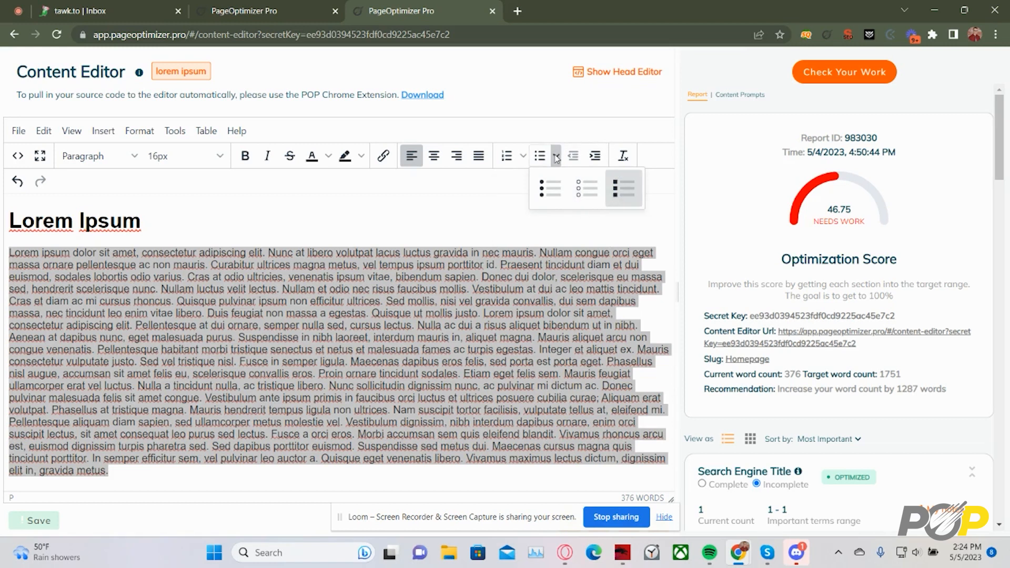
{"action": "key", "text": "Escape"}
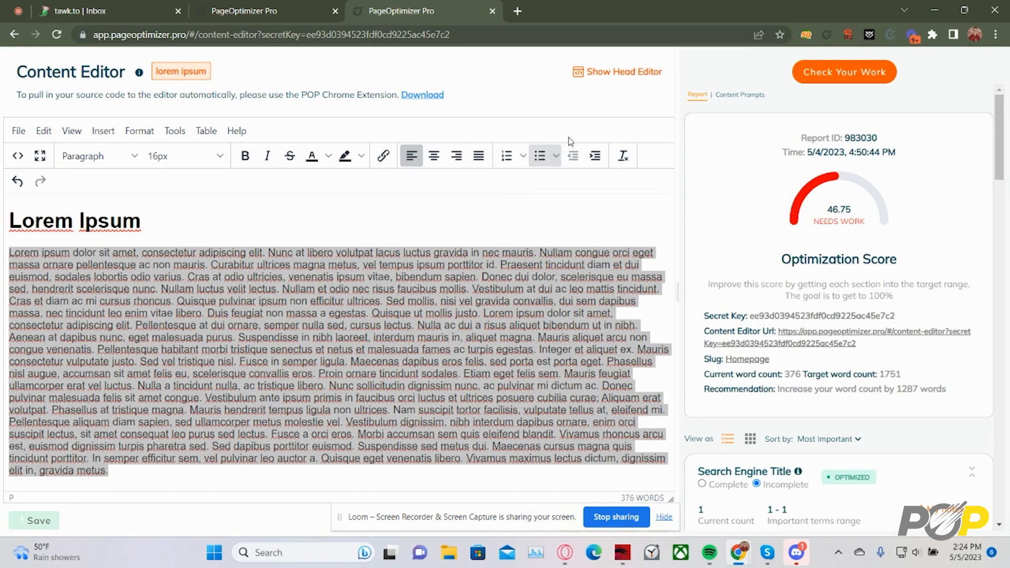
Step: Increase the body paragraph's indent by three levels and decrease it by three levels again
{"action": "left_click", "coordinate": [594, 156]}
{"action": "left_click", "coordinate": [594, 155]}
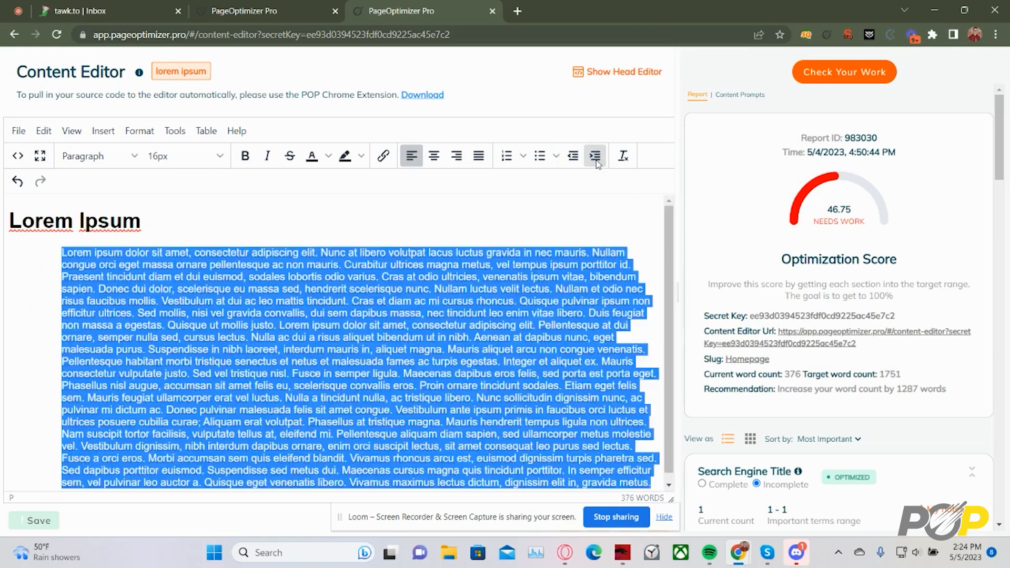
{"action": "left_click", "coordinate": [594, 156]}
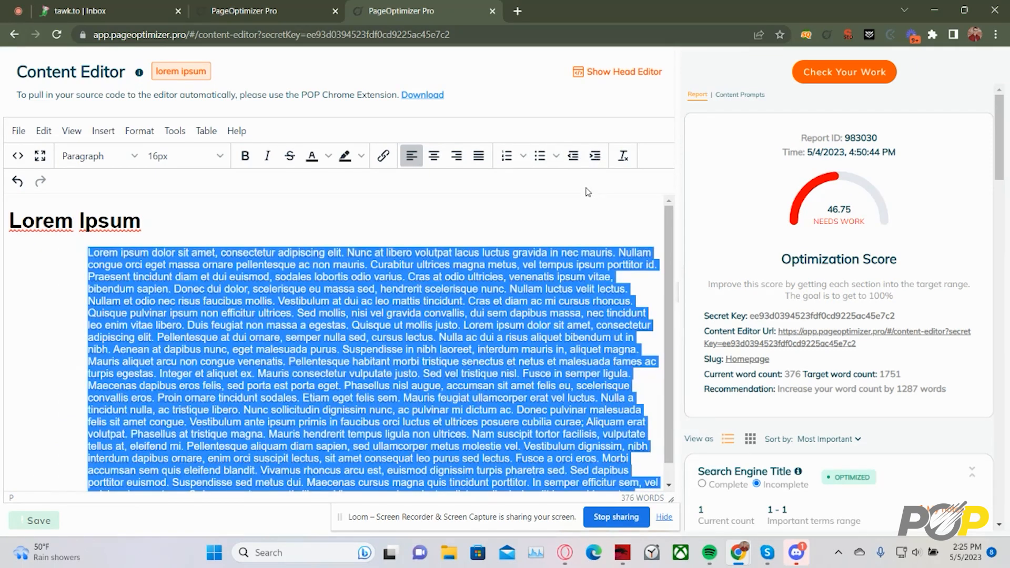
{"action": "left_click", "coordinate": [572, 160]}
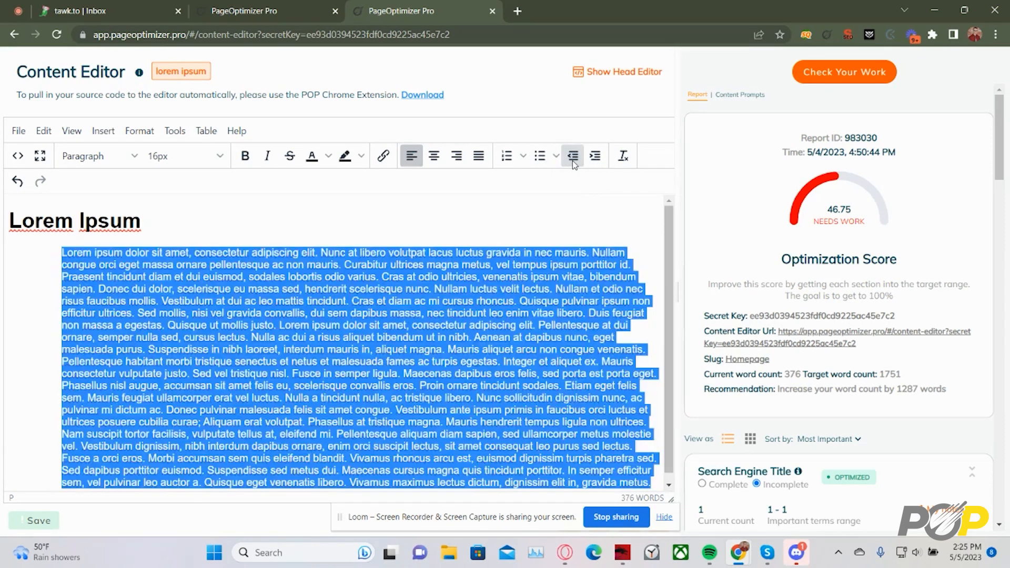
{"action": "left_click", "coordinate": [572, 160]}
{"action": "left_click", "coordinate": [572, 158]}
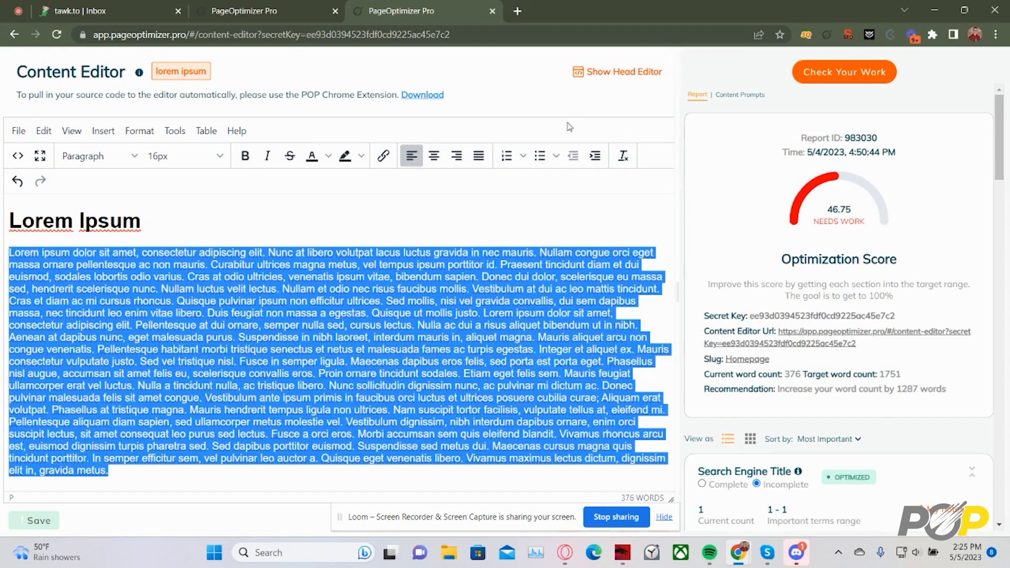
Step: View the page's title tag in the Head Editor and save it unchanged
{"action": "left_click", "coordinate": [623, 77]}
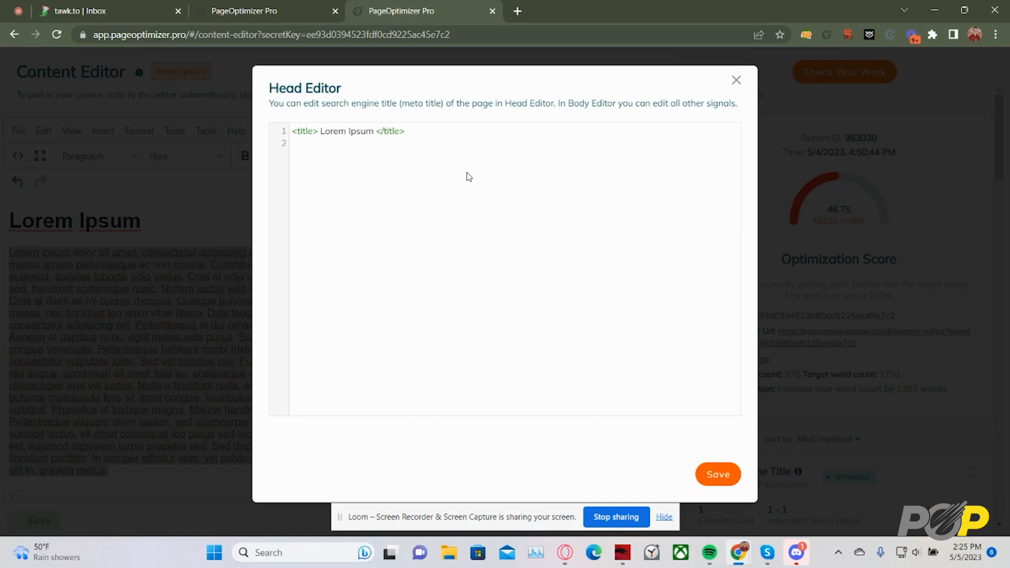
{"action": "left_click", "coordinate": [725, 474]}
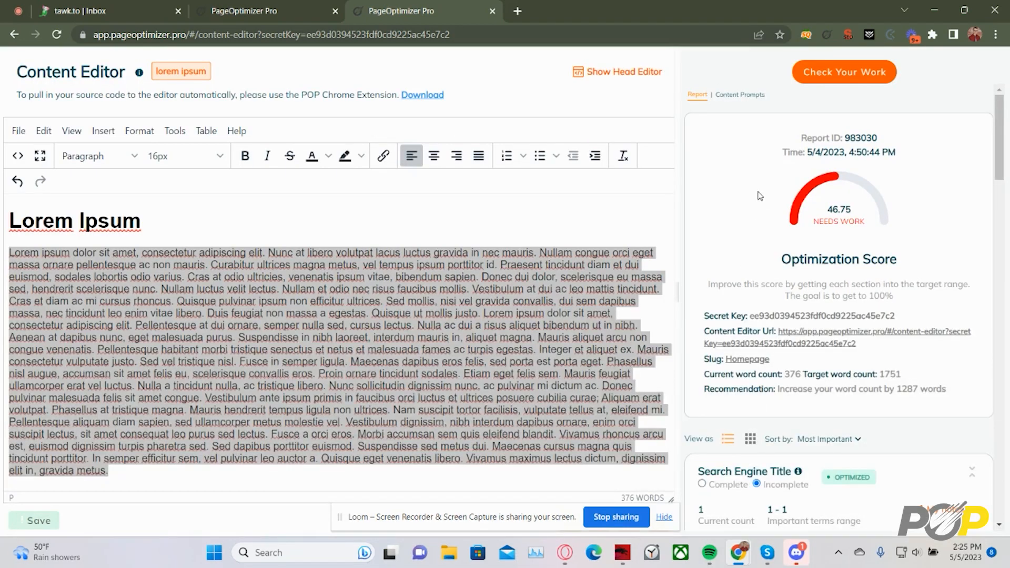
Step: Review the report's Search Engine Title and Page Title recommendations, and select the Lorem Ipsum heading in the content
{"action": "scroll", "coordinate": [757, 180], "scroll_direction": "down", "scroll_amount": 1}
{"action": "scroll", "coordinate": [758, 180], "scroll_direction": "down", "scroll_amount": 4}
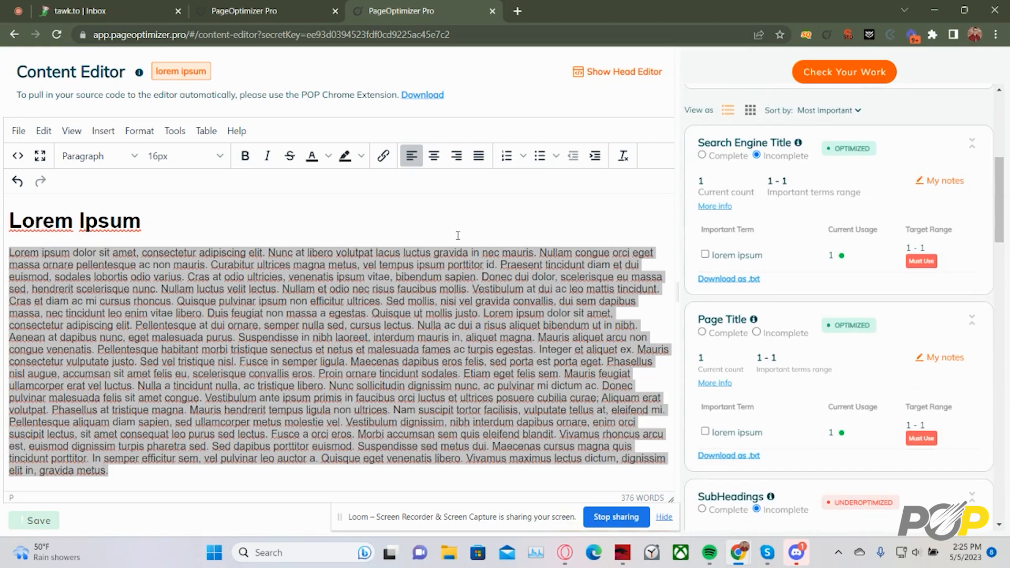
{"action": "left_click", "coordinate": [456, 253]}
{"action": "scroll", "coordinate": [726, 265], "scroll_direction": "down", "scroll_amount": 1}
{"action": "key", "text": "Up"}
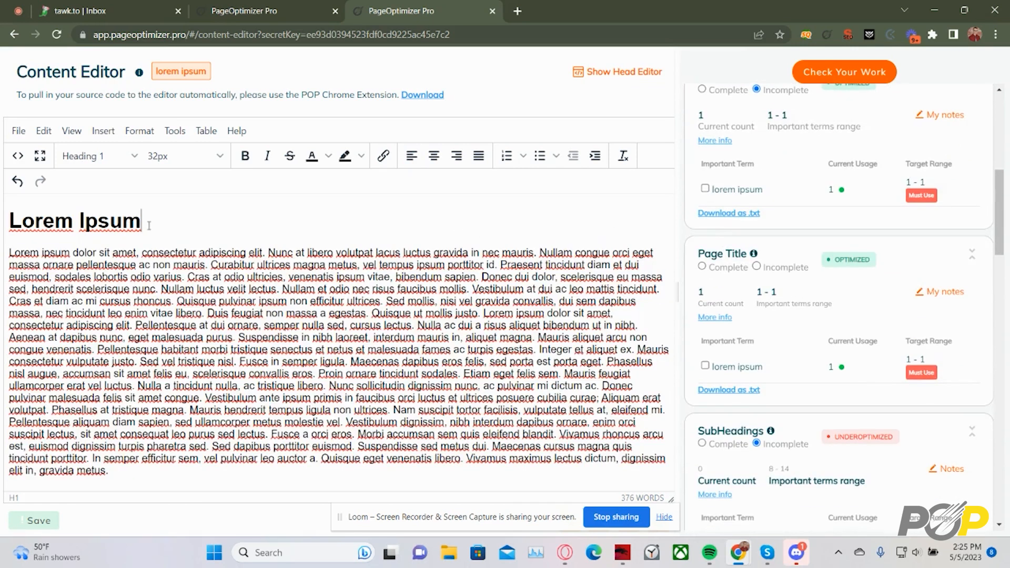
{"action": "mouse_move", "coordinate": [756, 256]}
{"action": "left_click_drag", "start_coordinate": [168, 221], "coordinate": [4, 226]}
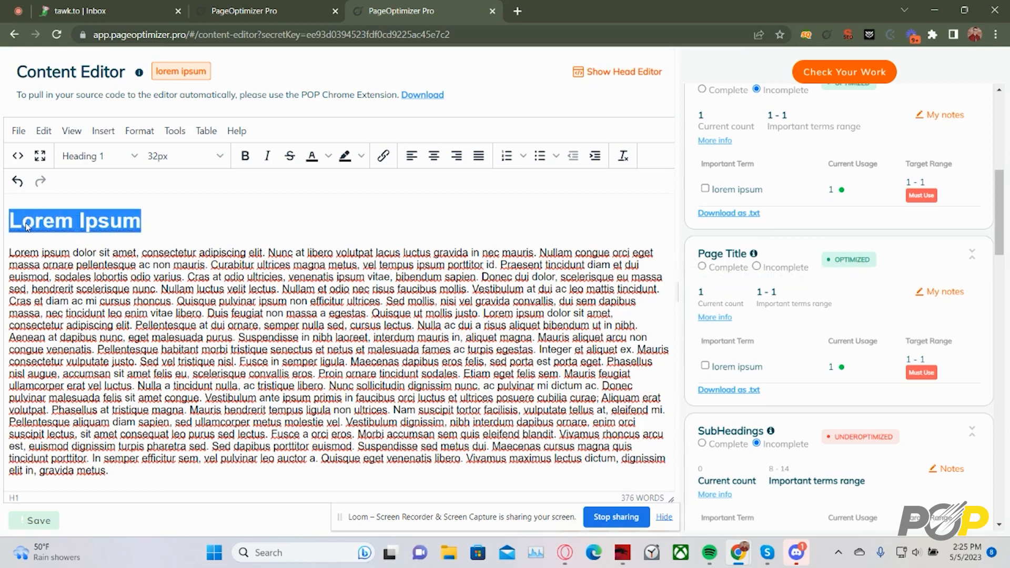
Step: Replace the page heading with the text Lorem Ipsum formatted as Heading 6, and check the work against the recommendations
{"action": "key", "text": "BackSpace"}
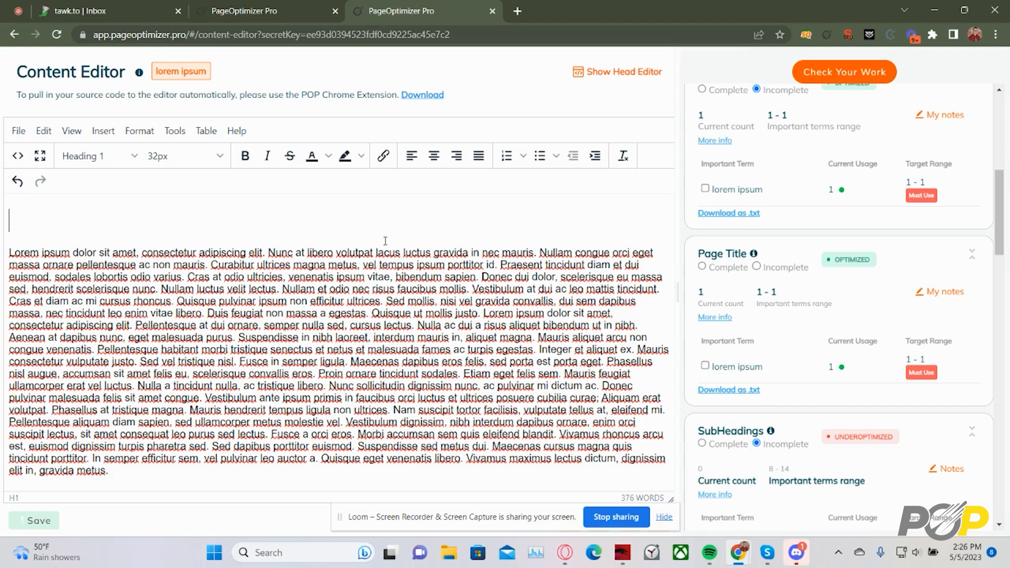
{"action": "left_click", "coordinate": [98, 156]}
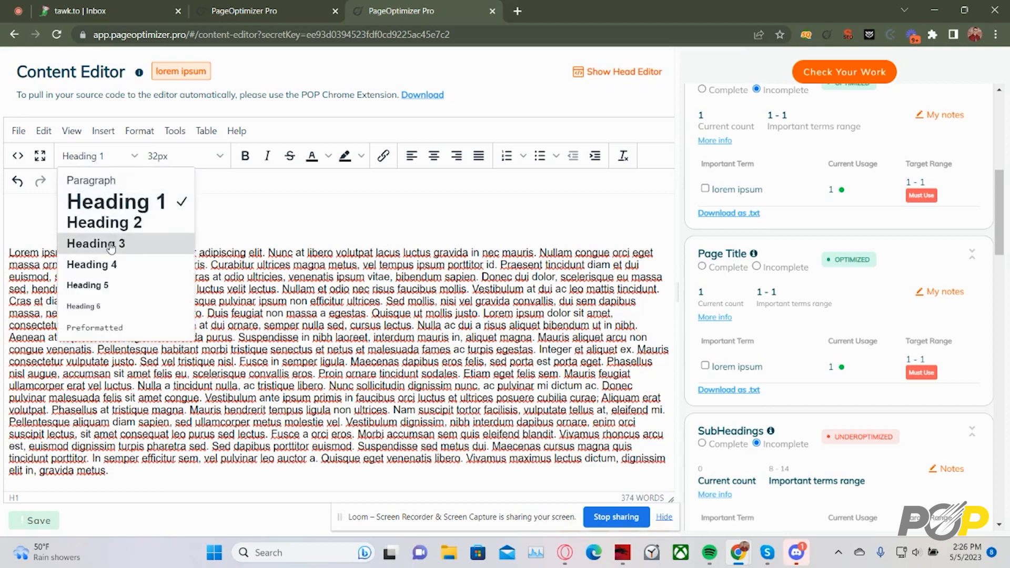
{"action": "left_click", "coordinate": [105, 306]}
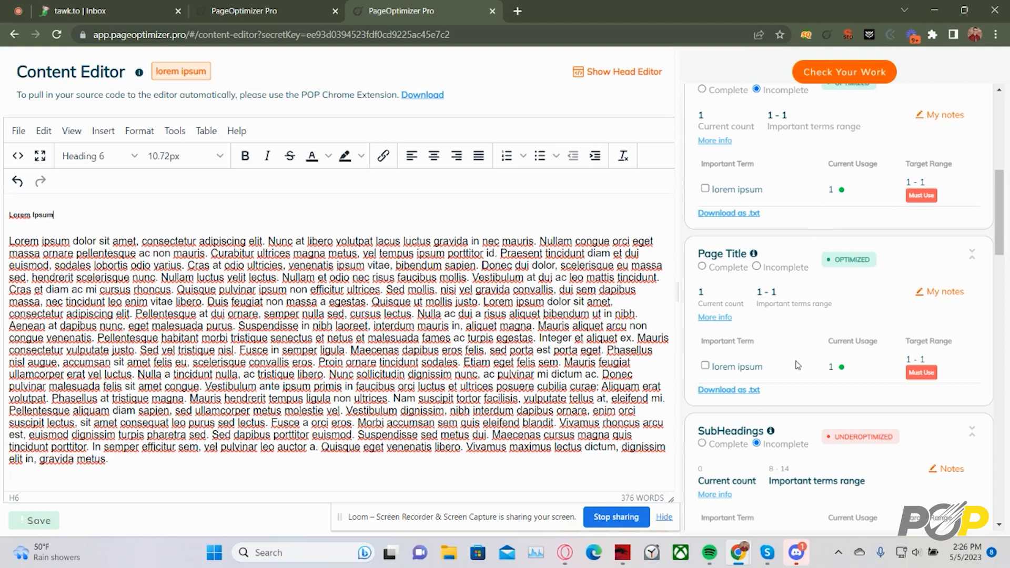
{"action": "double_click", "coordinate": [832, 367]}
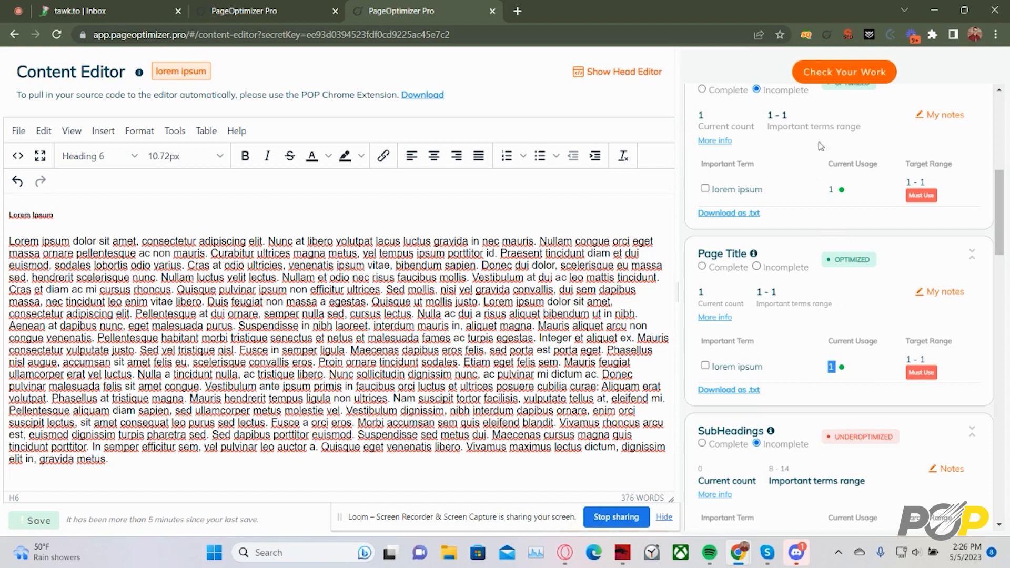
{"action": "left_click", "coordinate": [826, 68]}
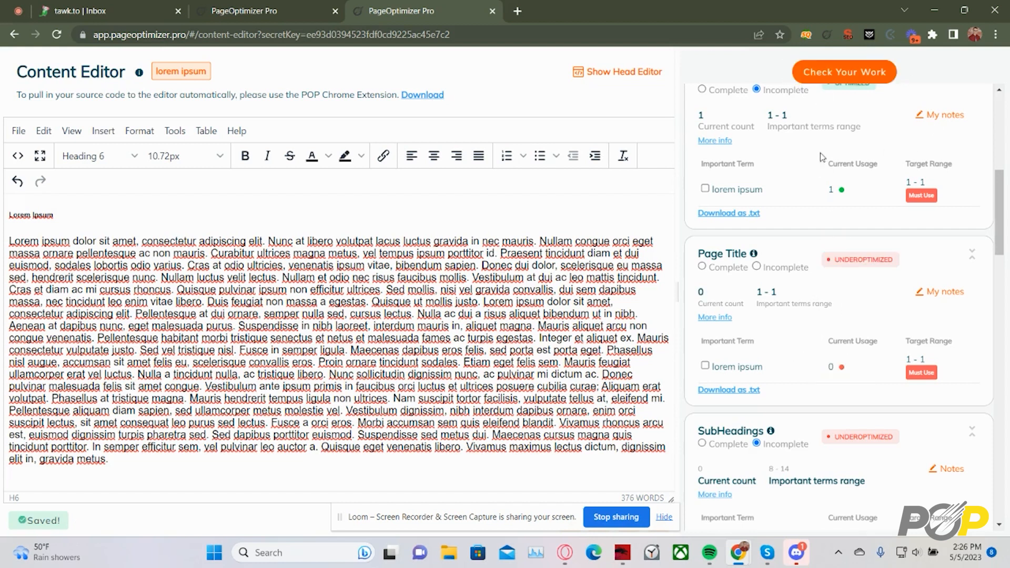
Step: Change the Lorem Ipsum line back to Heading 1 and check the work again
{"action": "left_click_drag", "start_coordinate": [53, 215], "coordinate": [6, 216]}
{"action": "left_click", "coordinate": [106, 156]}
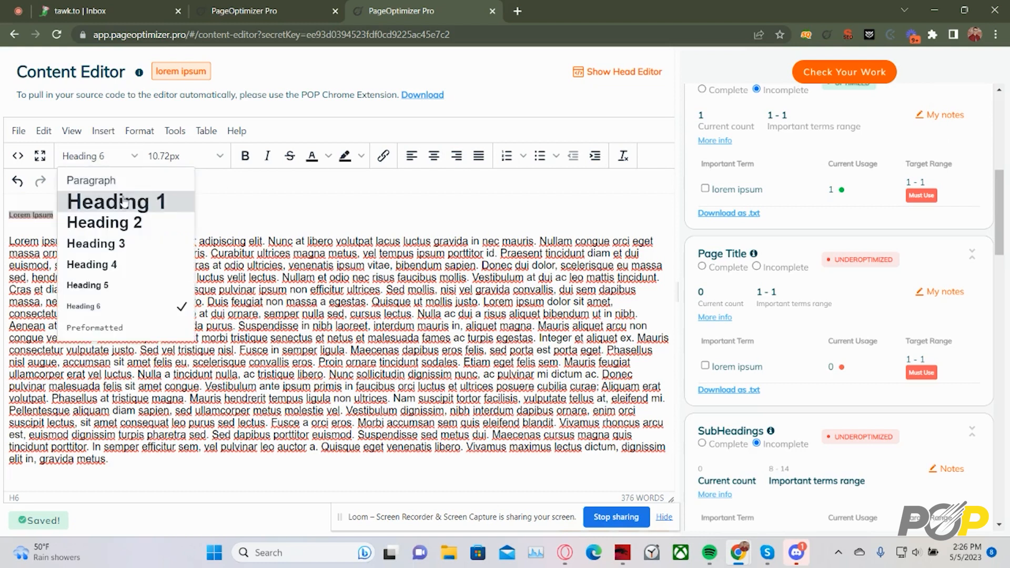
{"action": "left_click", "coordinate": [124, 203]}
{"action": "left_click", "coordinate": [361, 221]}
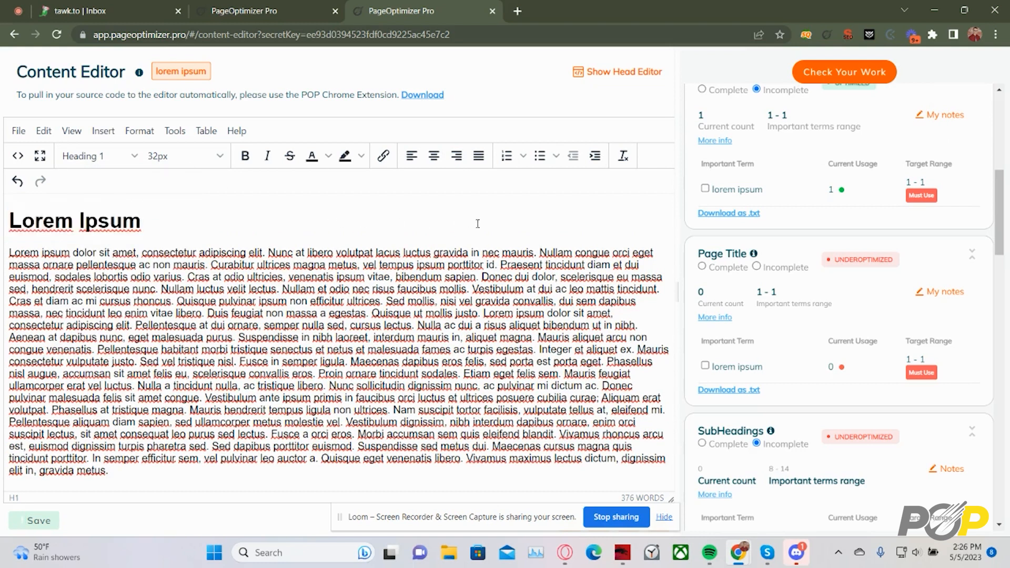
{"action": "left_click", "coordinate": [822, 82]}
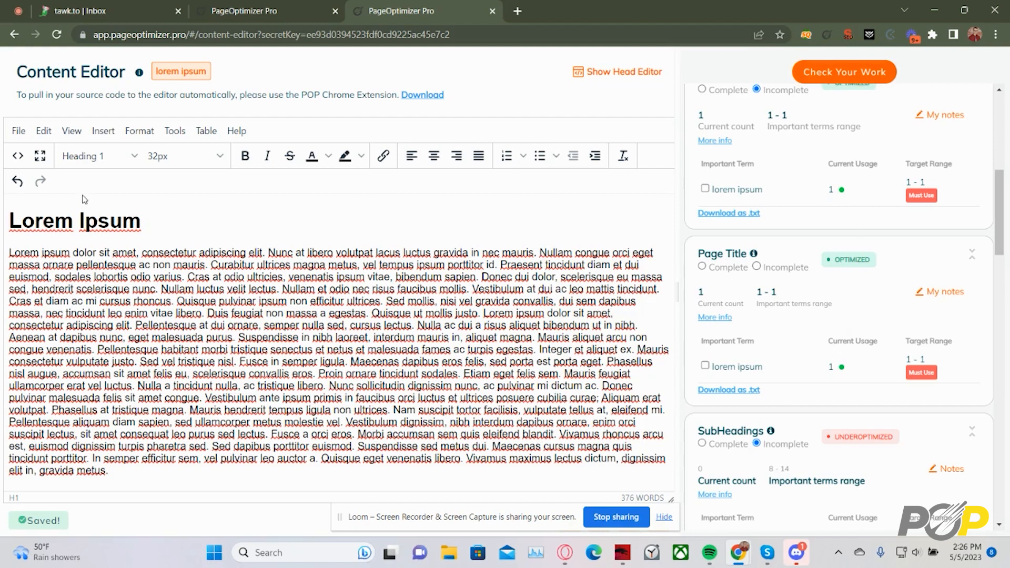
Step: Select the Lorem Ipsum heading and review the Page Title and Search Engine Title recommendations and the report's optimization score
{"action": "left_click_drag", "start_coordinate": [145, 225], "coordinate": [3, 230]}
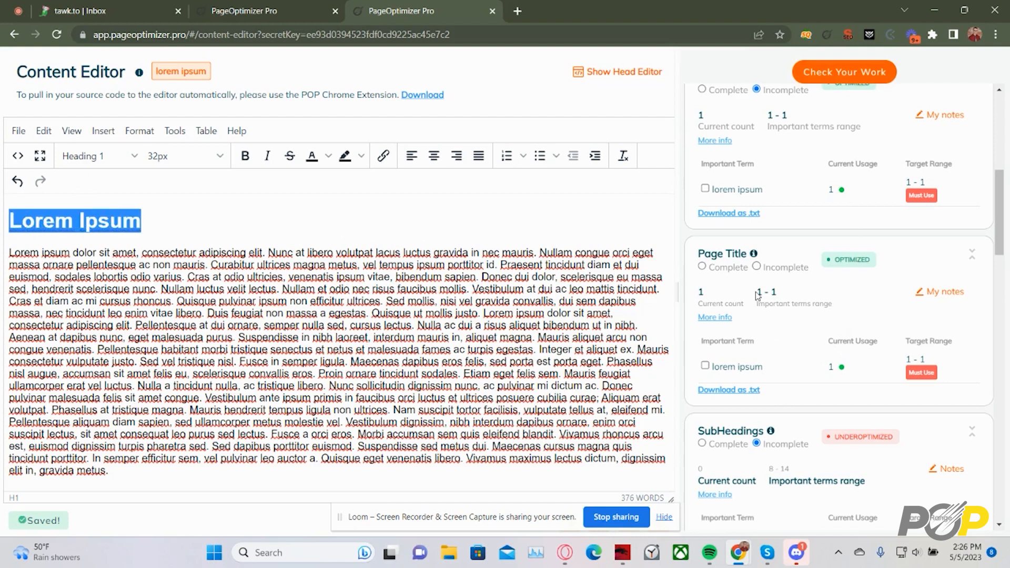
{"action": "scroll", "coordinate": [799, 287], "scroll_direction": "up", "scroll_amount": 5}
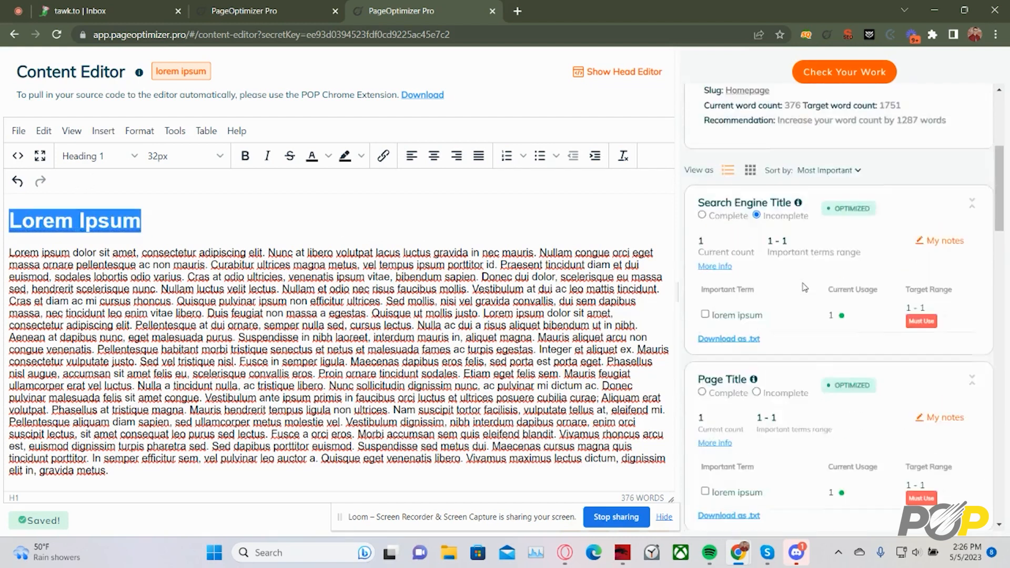
{"action": "scroll", "coordinate": [804, 287], "scroll_direction": "up", "scroll_amount": 3}
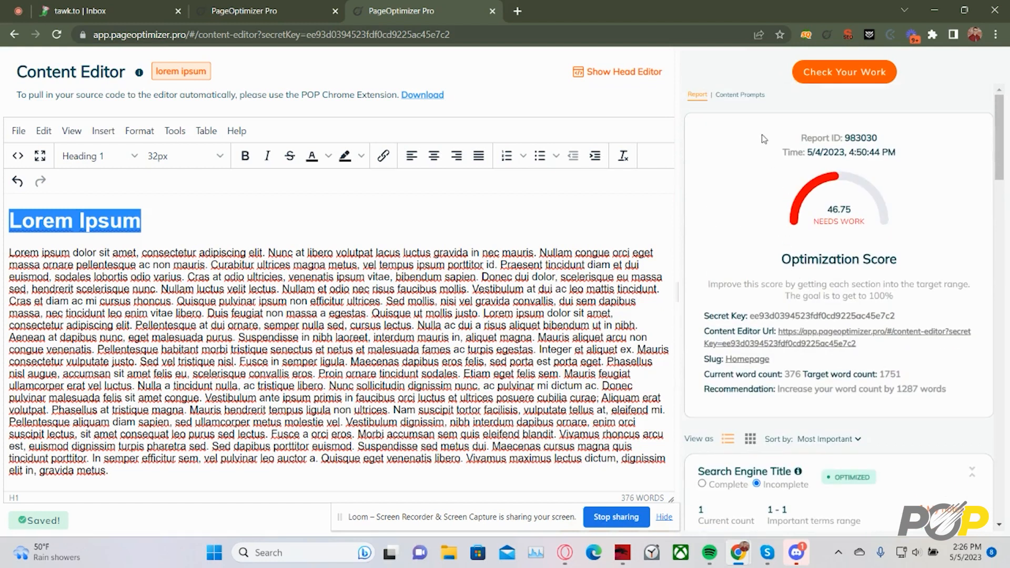
Step: In the Lorem Ipsum/Servers report's to-do list, compare the Content Brief and Signals scores, and save the Signals strategy with All Competitors and Regular
{"action": "left_click", "coordinate": [288, 23]}
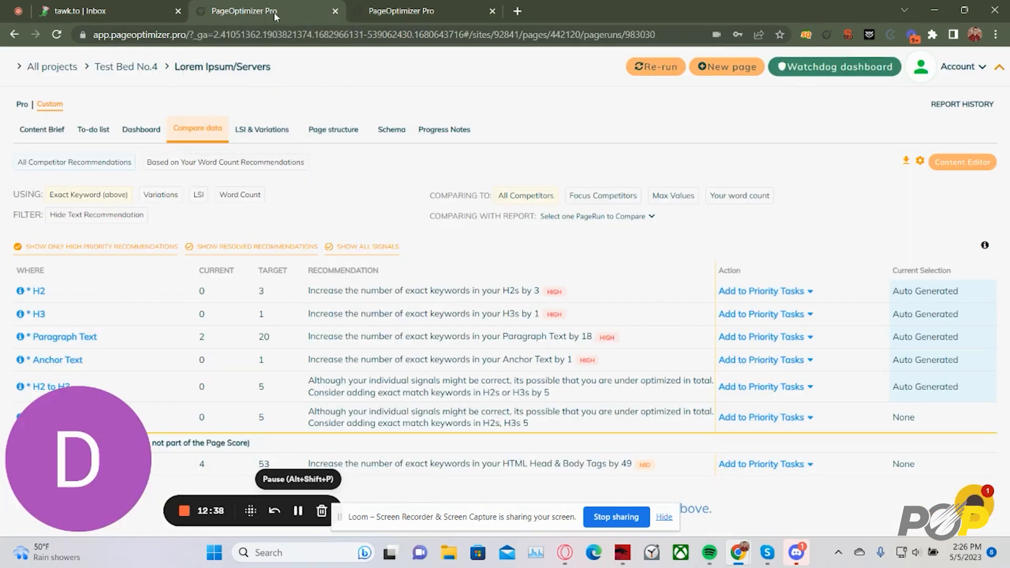
{"action": "left_click", "coordinate": [88, 131]}
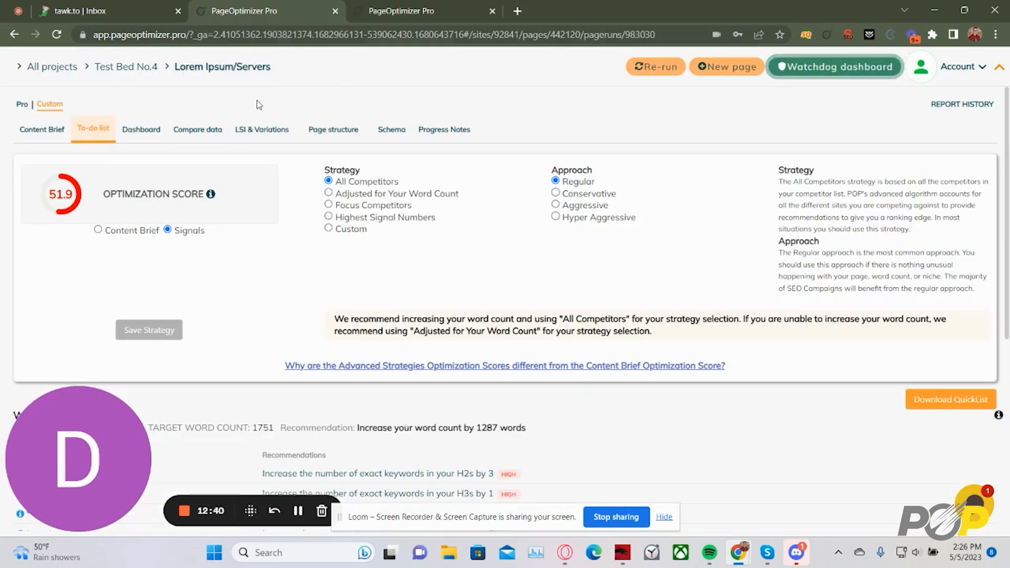
{"action": "left_click", "coordinate": [128, 232]}
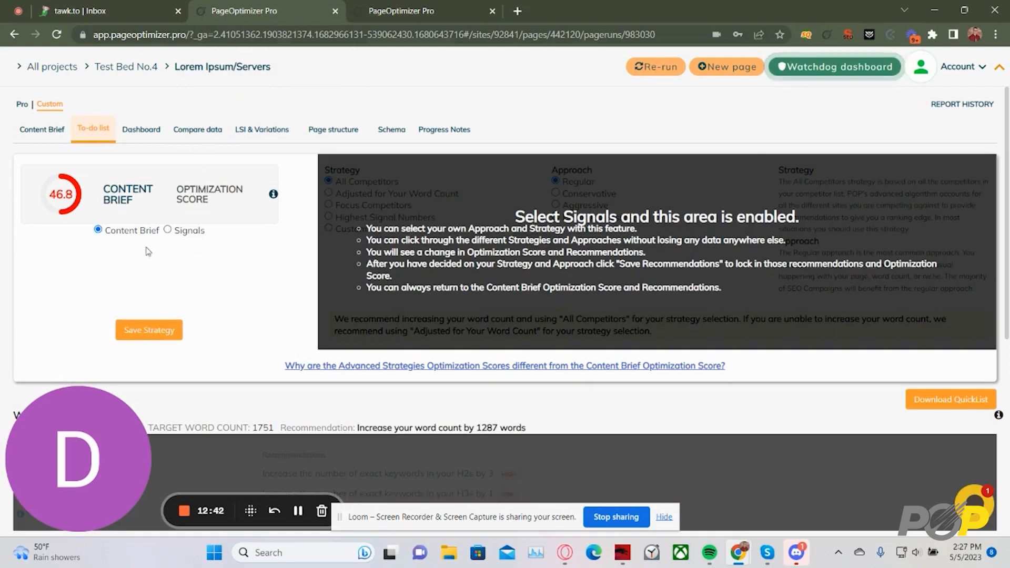
{"action": "left_click", "coordinate": [185, 230]}
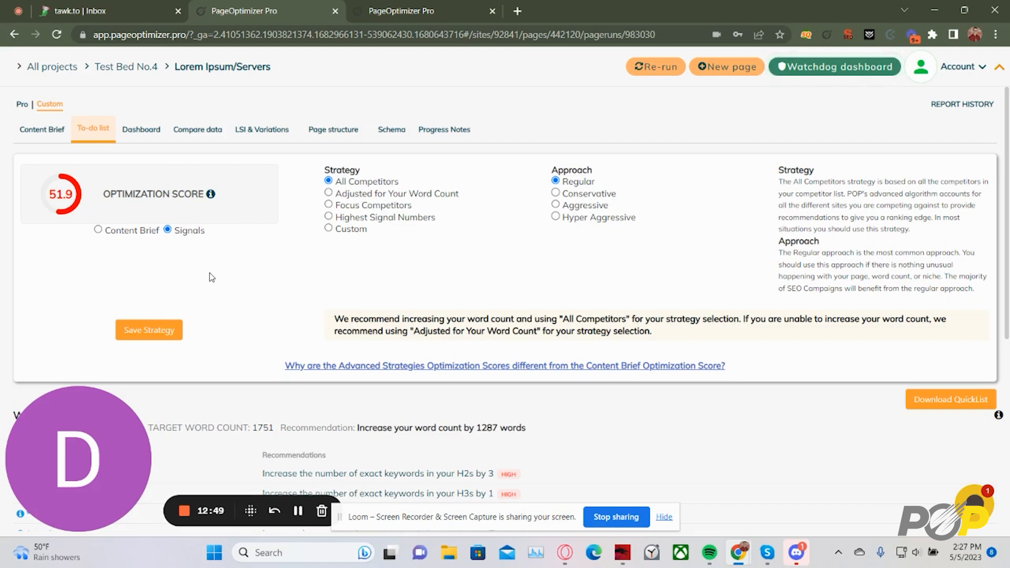
{"action": "left_click", "coordinate": [167, 329]}
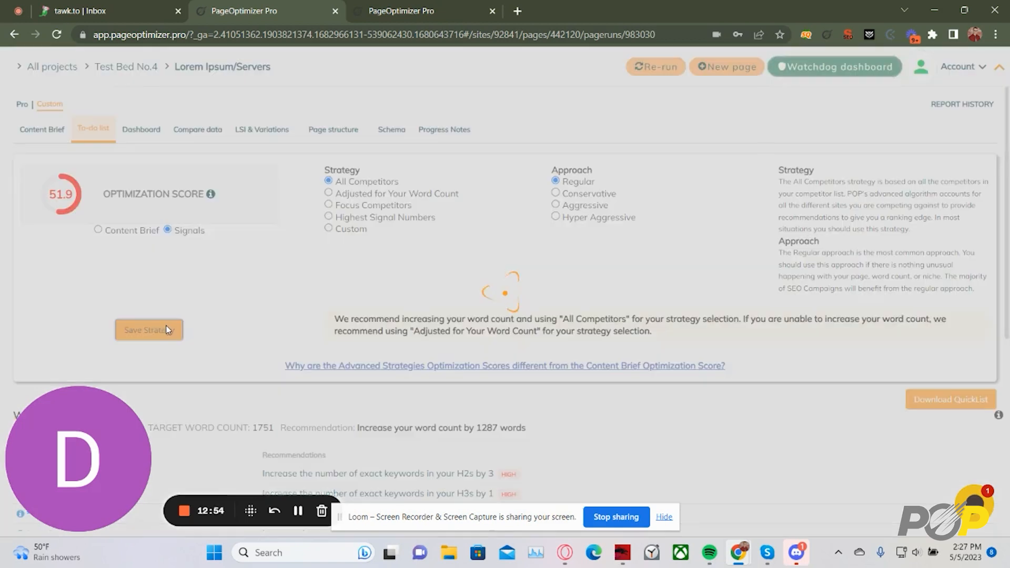